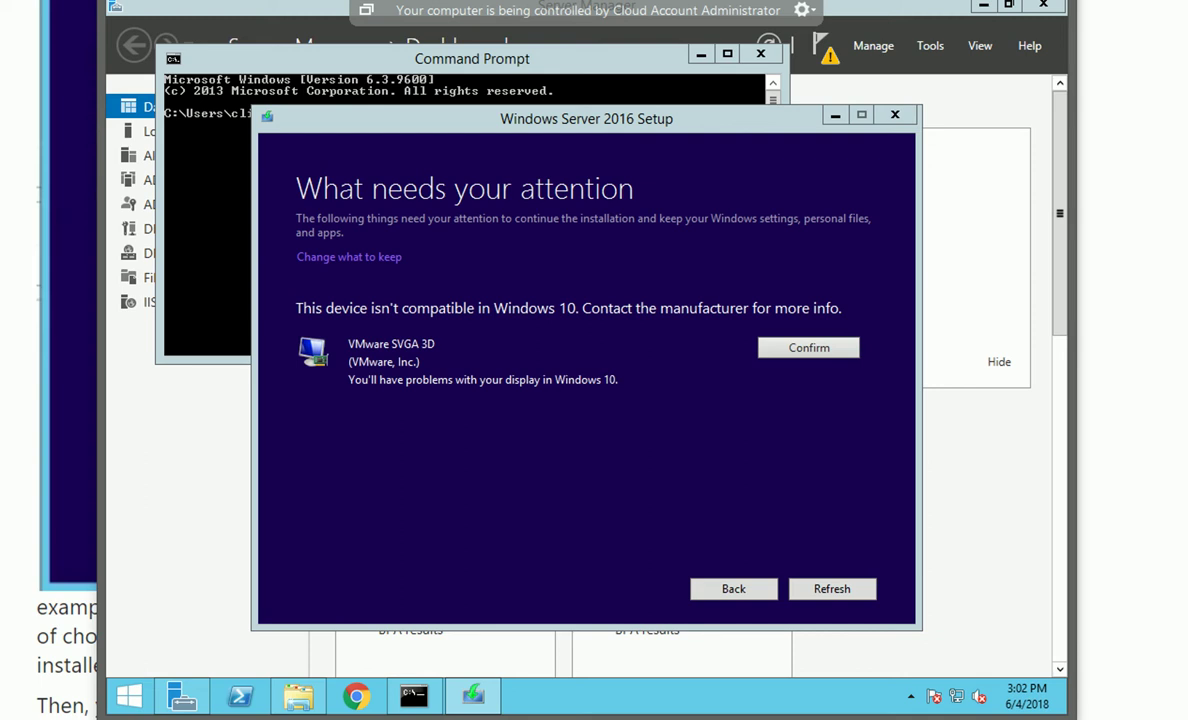
left_click(356, 696)
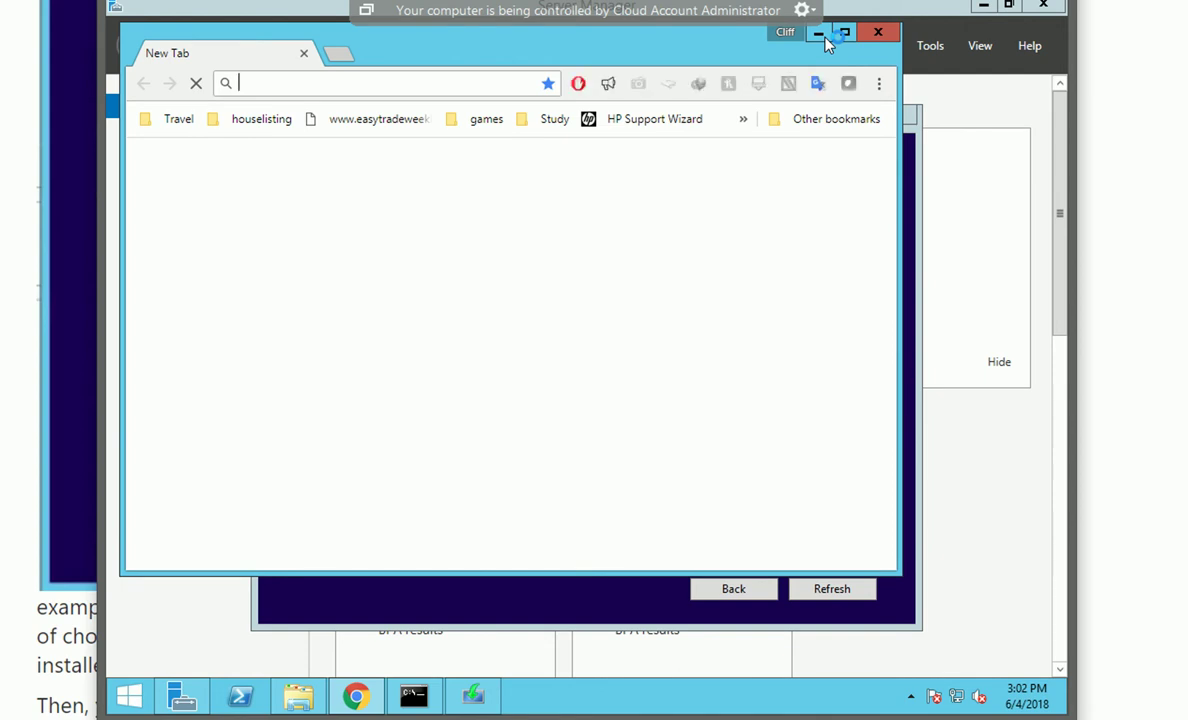
left_click(819, 34)
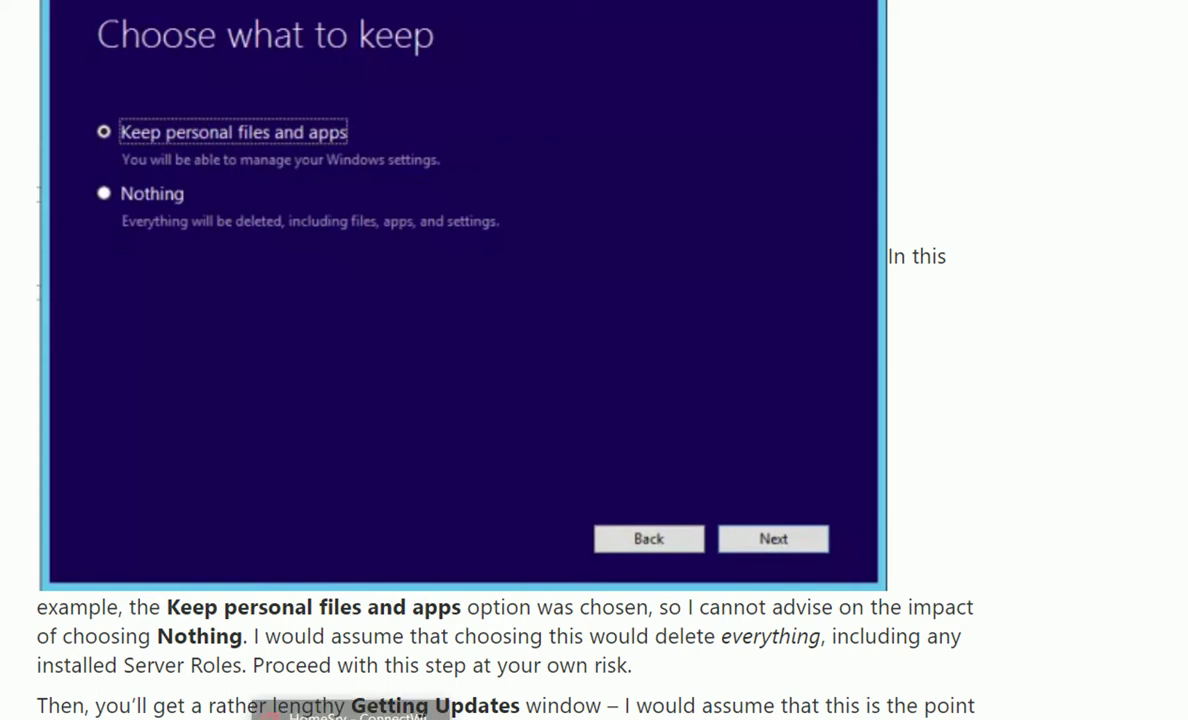
left_click(340, 708)
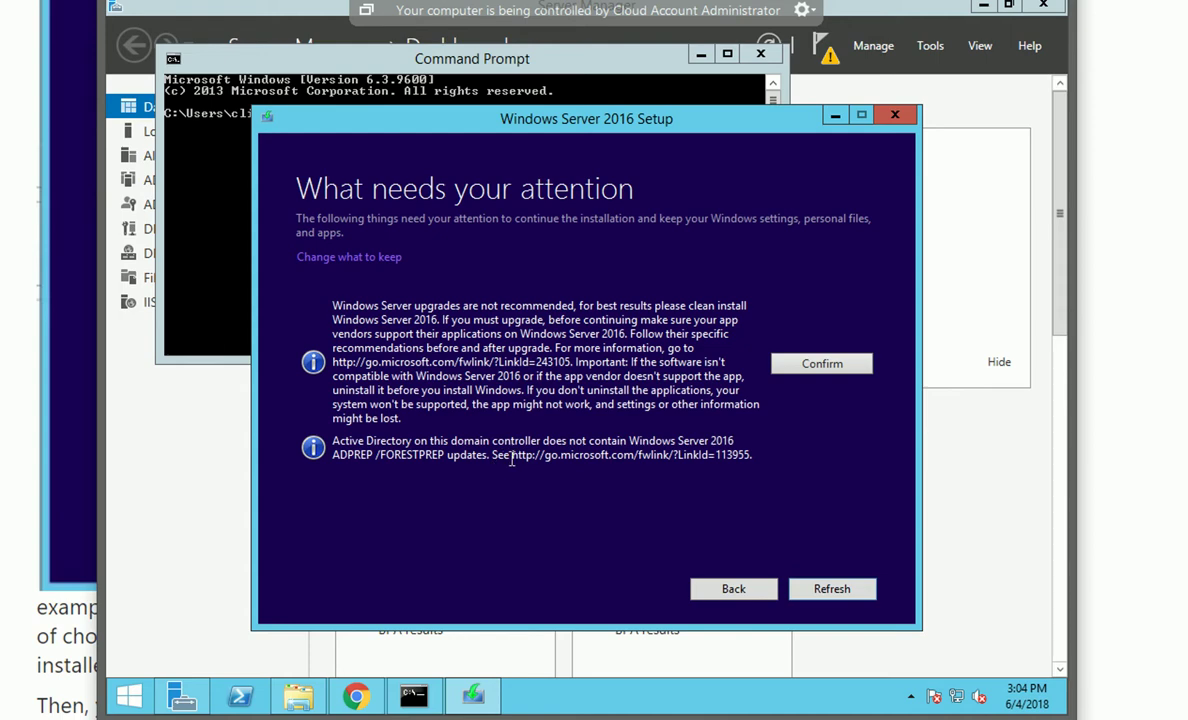
left_click_drag(512, 458, 757, 455)
key("ctrl+c")
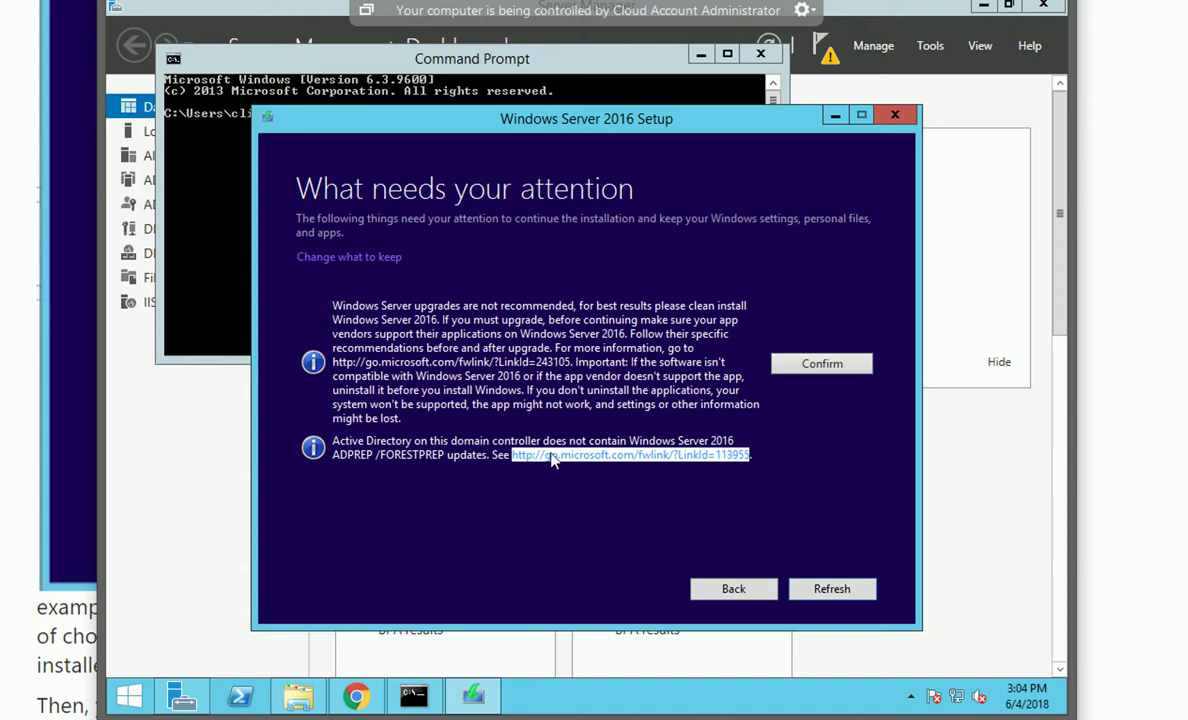
left_click(821, 364)
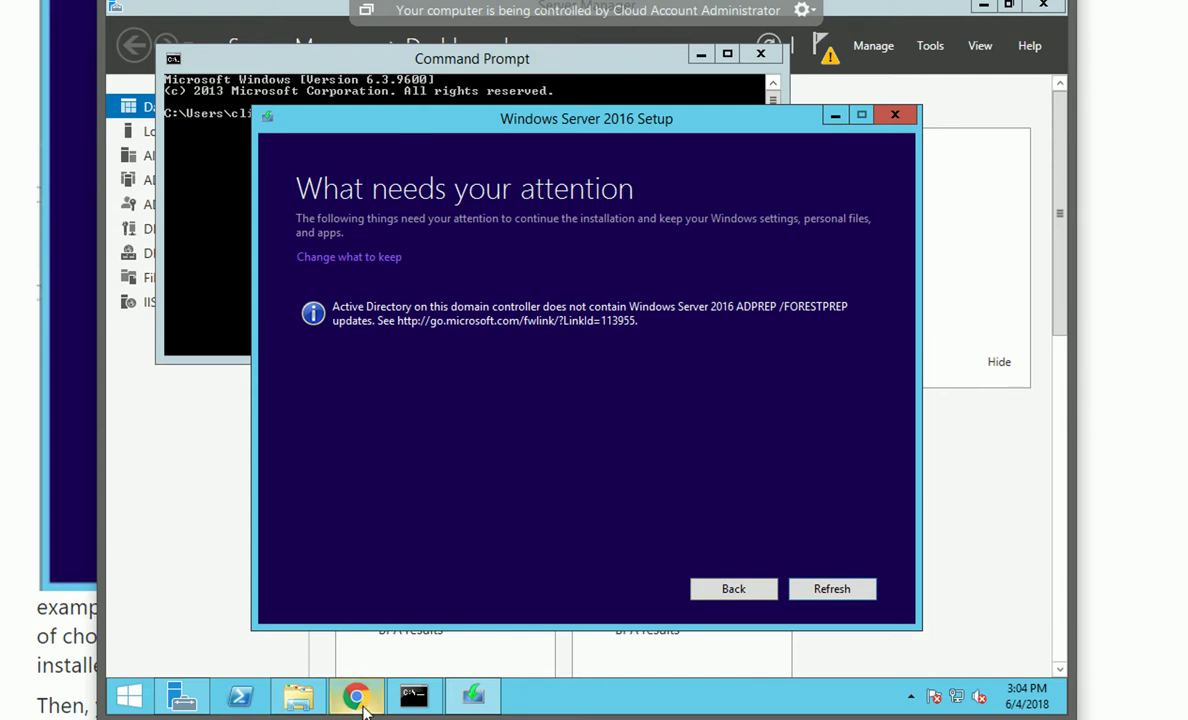
Step: Switch to Chrome and open the copied Microsoft link
mouse_move(362, 708)
left_click(361, 617)
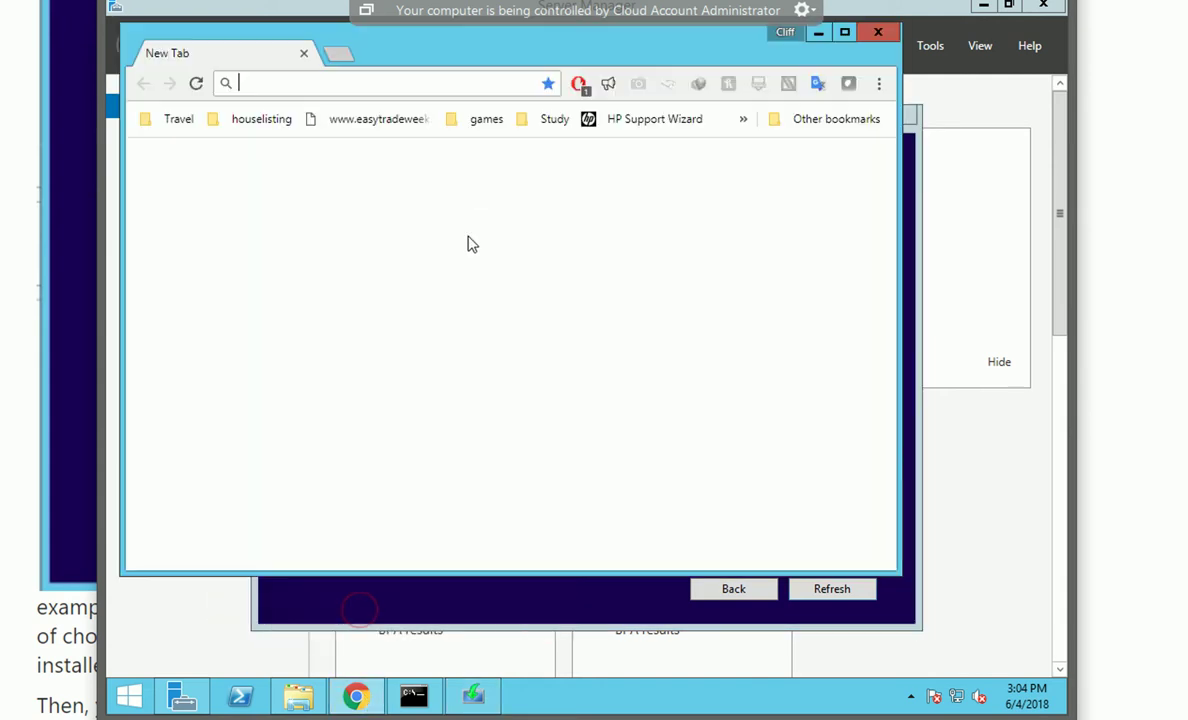
left_click(322, 88)
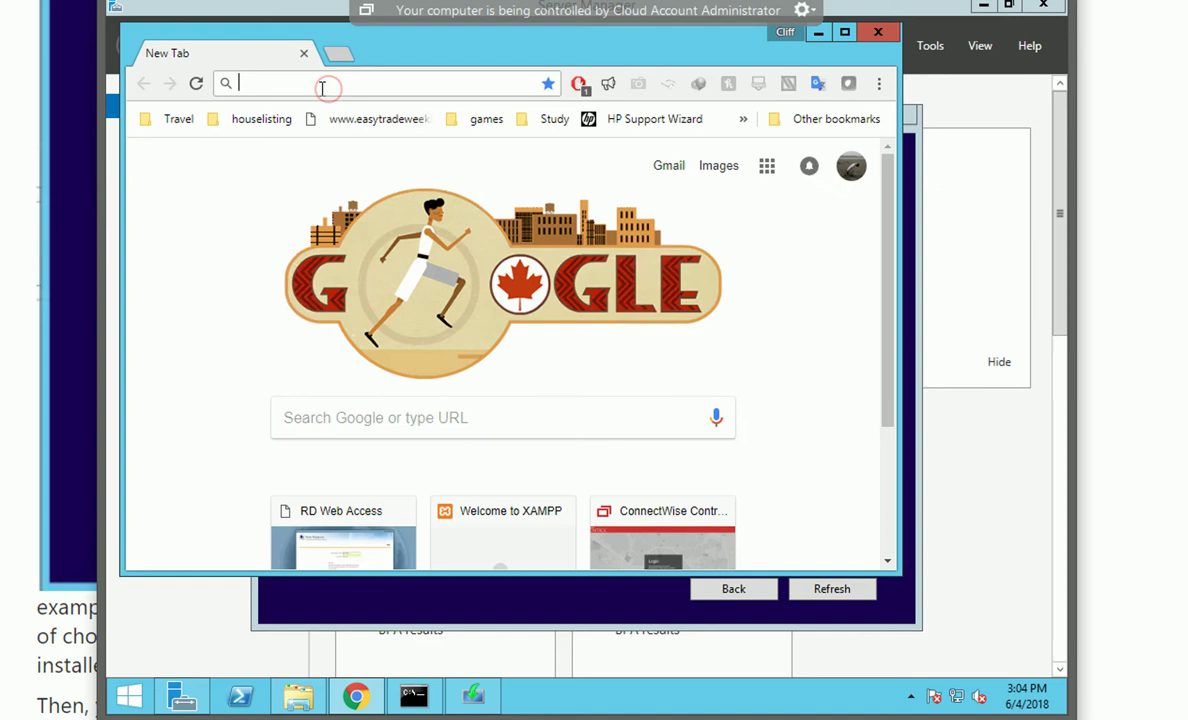
key("ctrl+v")
key("Return")
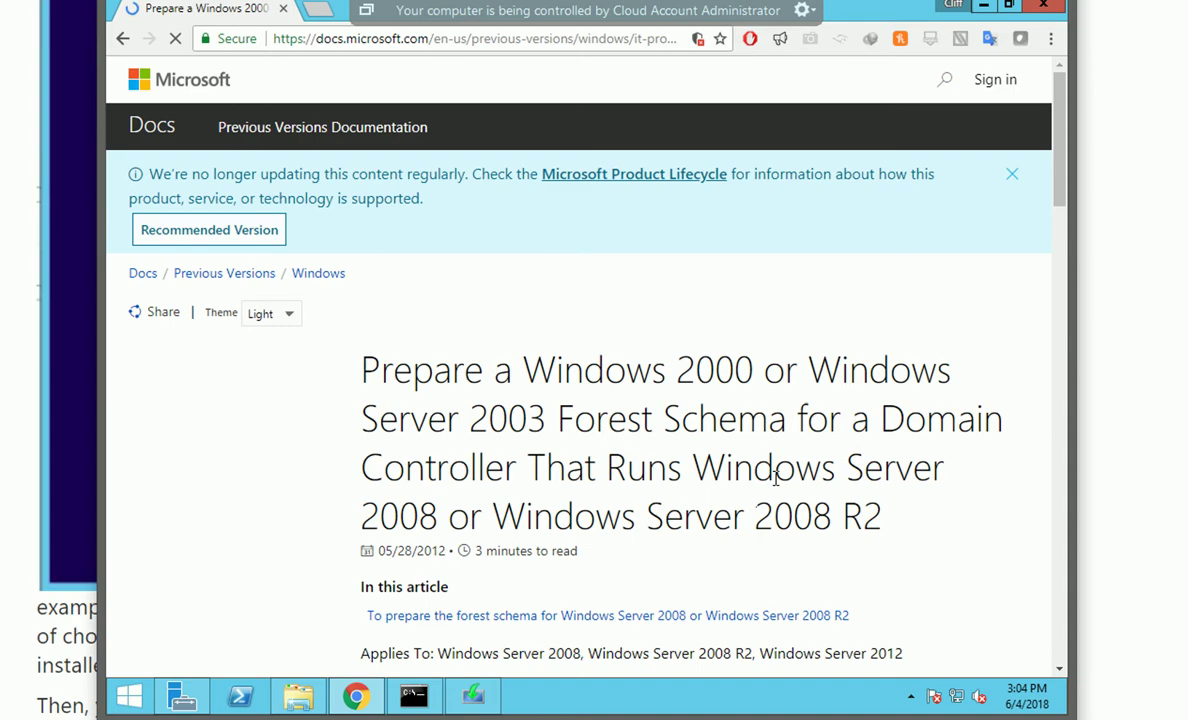
Step: Find the forest schema preparation procedure in the article and copy the command D:\sources\adprep\adprep /forestprep
scroll(775, 478, "down", 3)
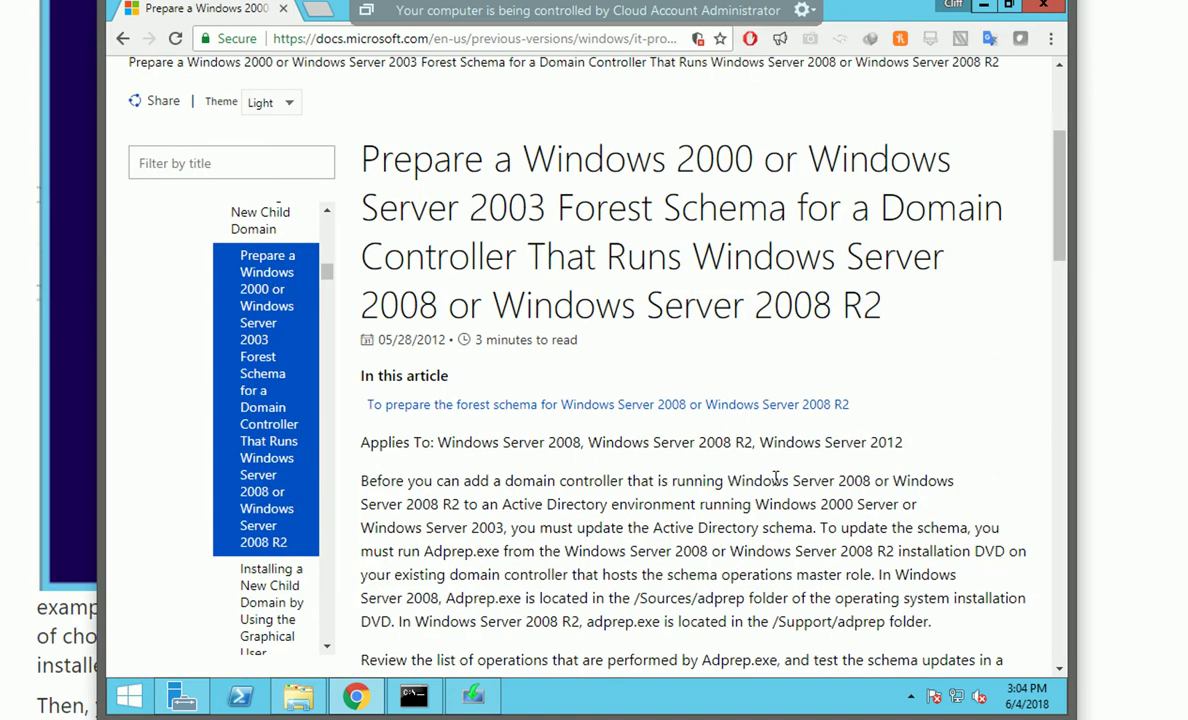
scroll(812, 468, "down", 3)
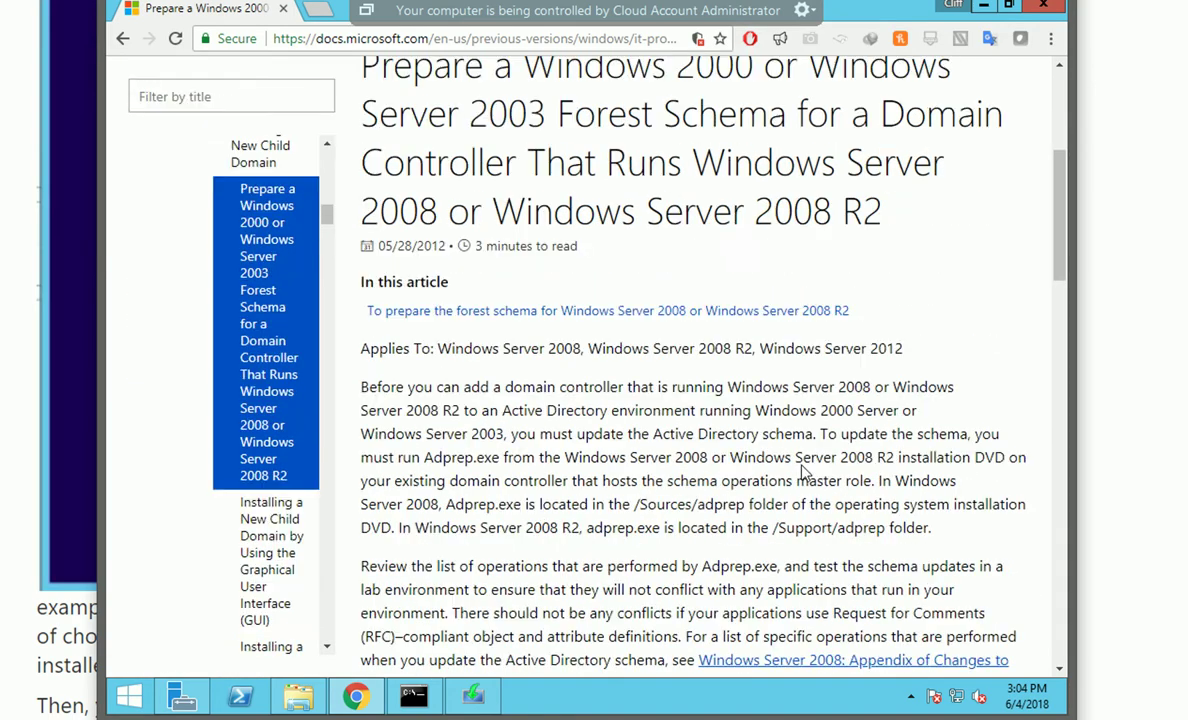
scroll(805, 472, "down", 2)
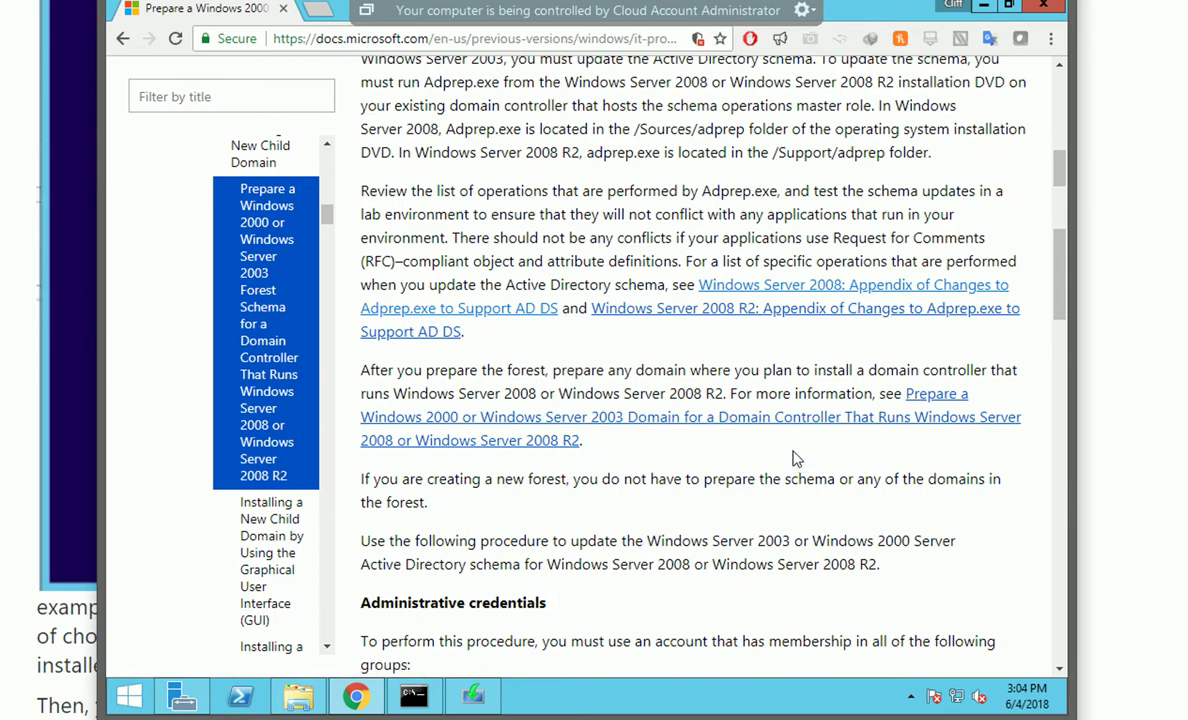
scroll(797, 458, "down", 5)
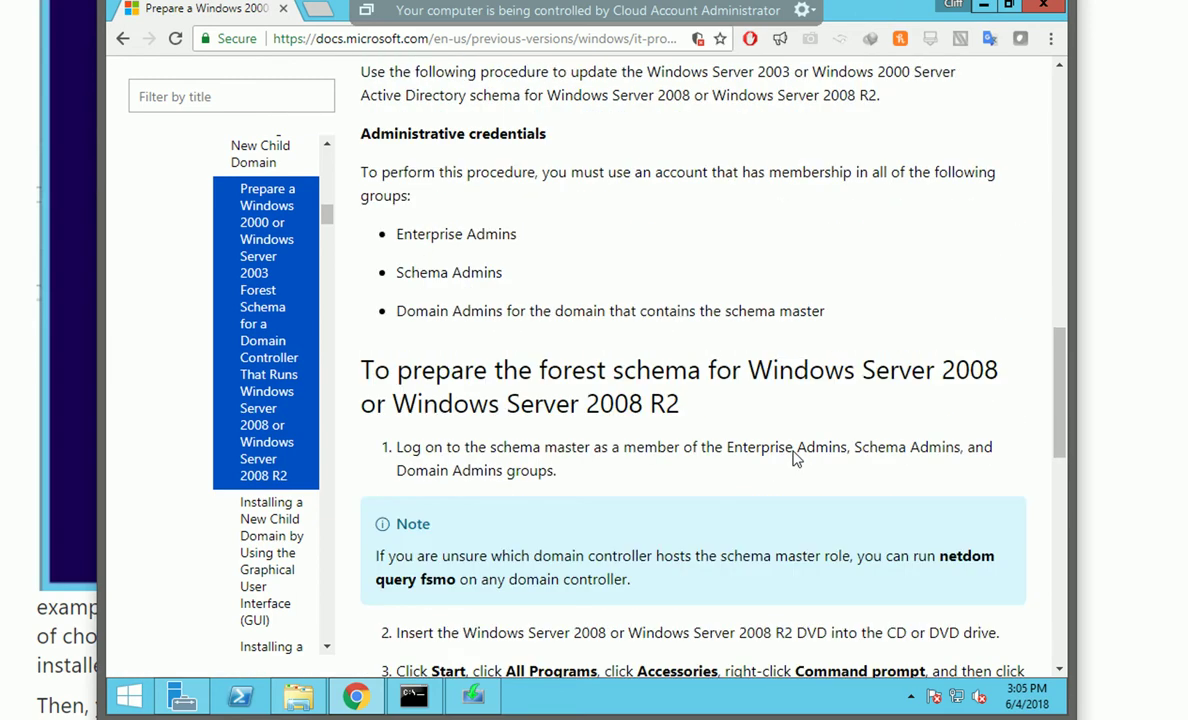
scroll(793, 452, "down", 4)
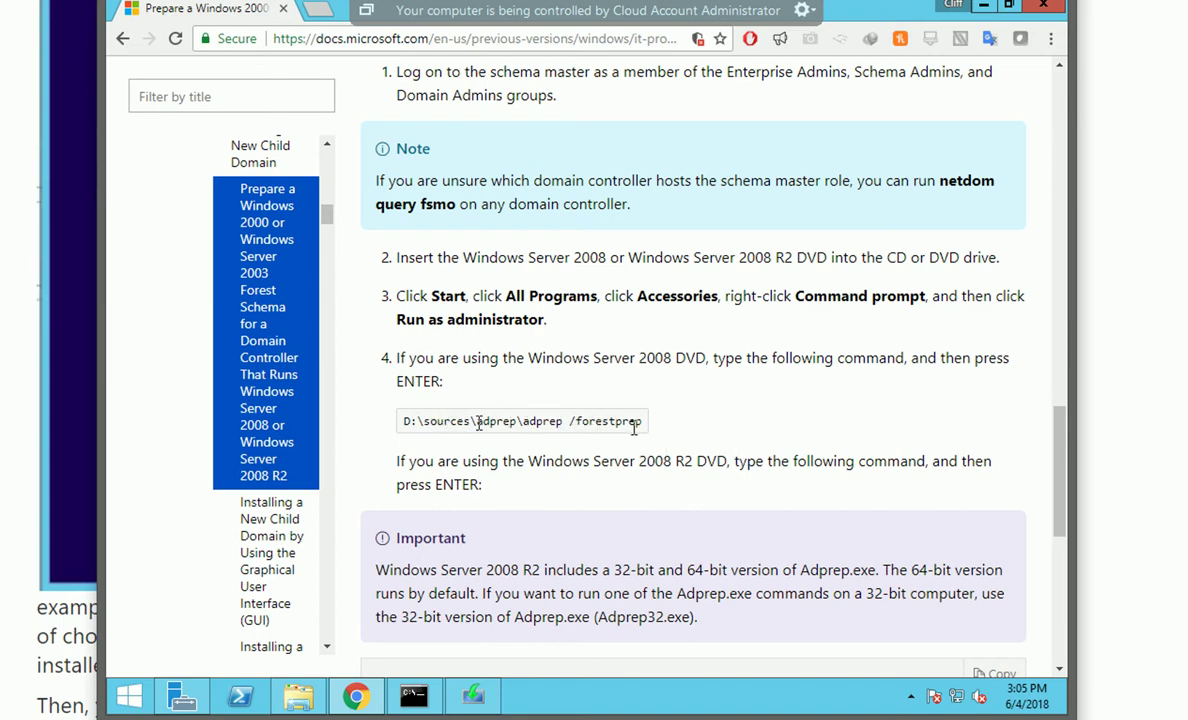
left_click_drag(642, 423, 403, 425)
key("ctrl+c")
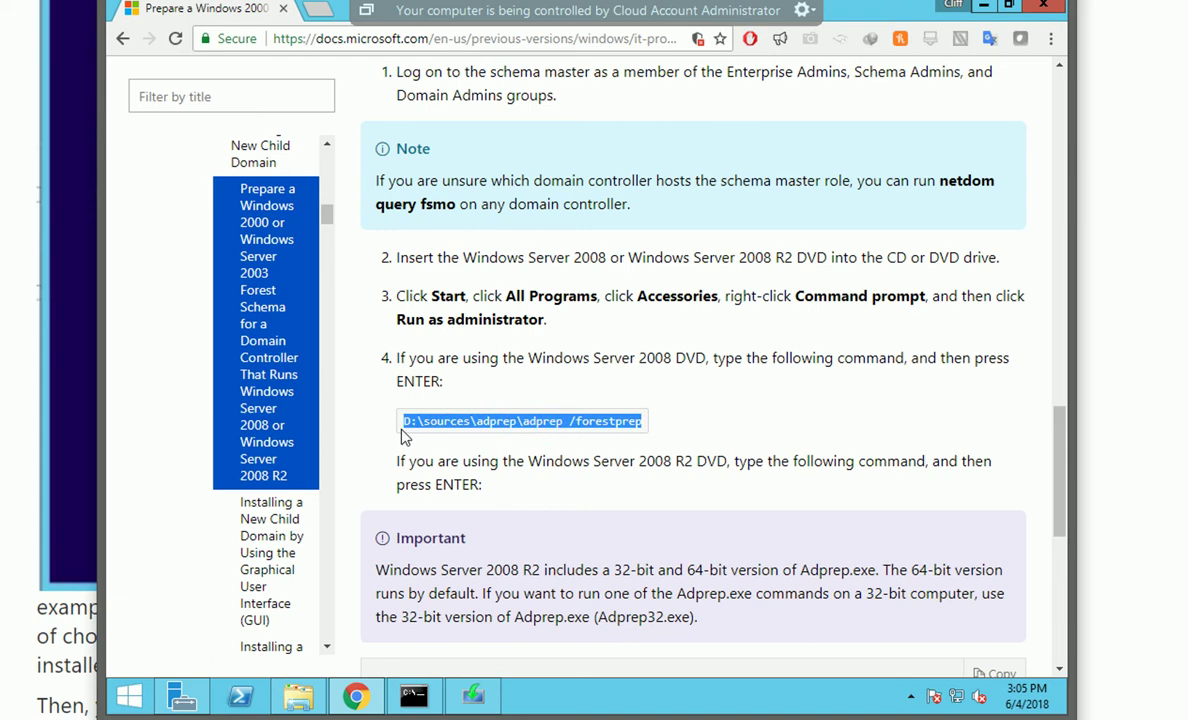
Step: Try to run D:\sources\adprep\adprep /forestprep from the Run dialog and dismiss the resulting message
left_click(318, 697)
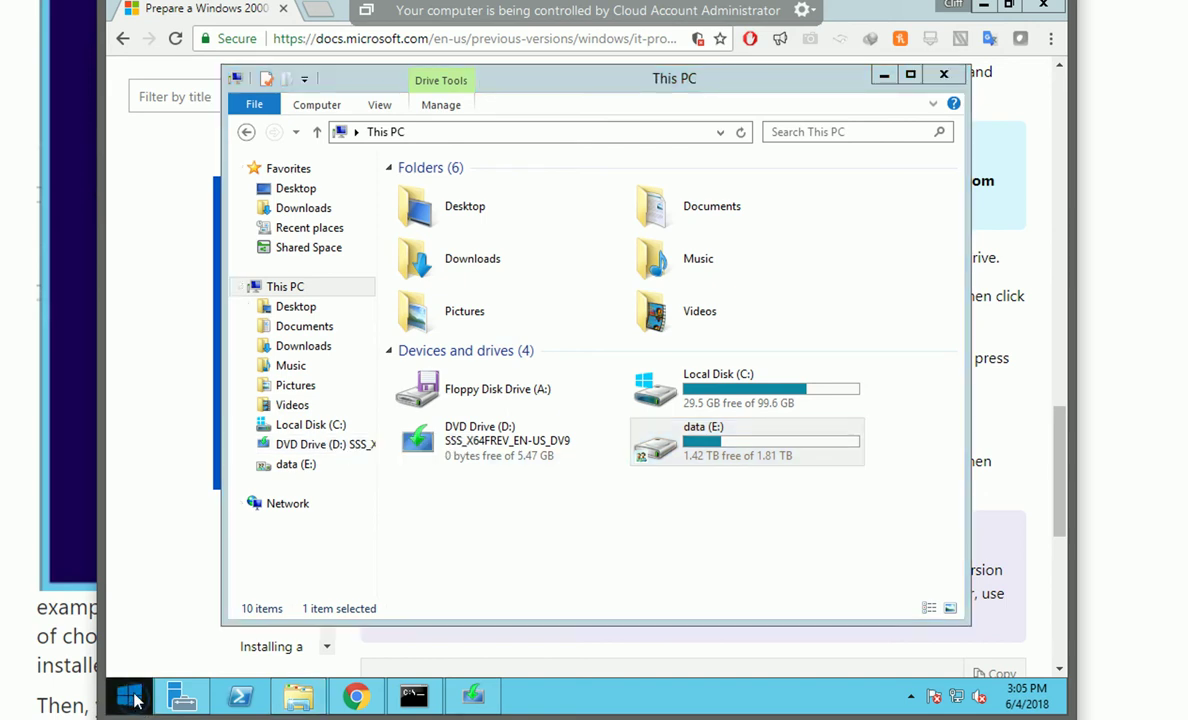
right_click(130, 698)
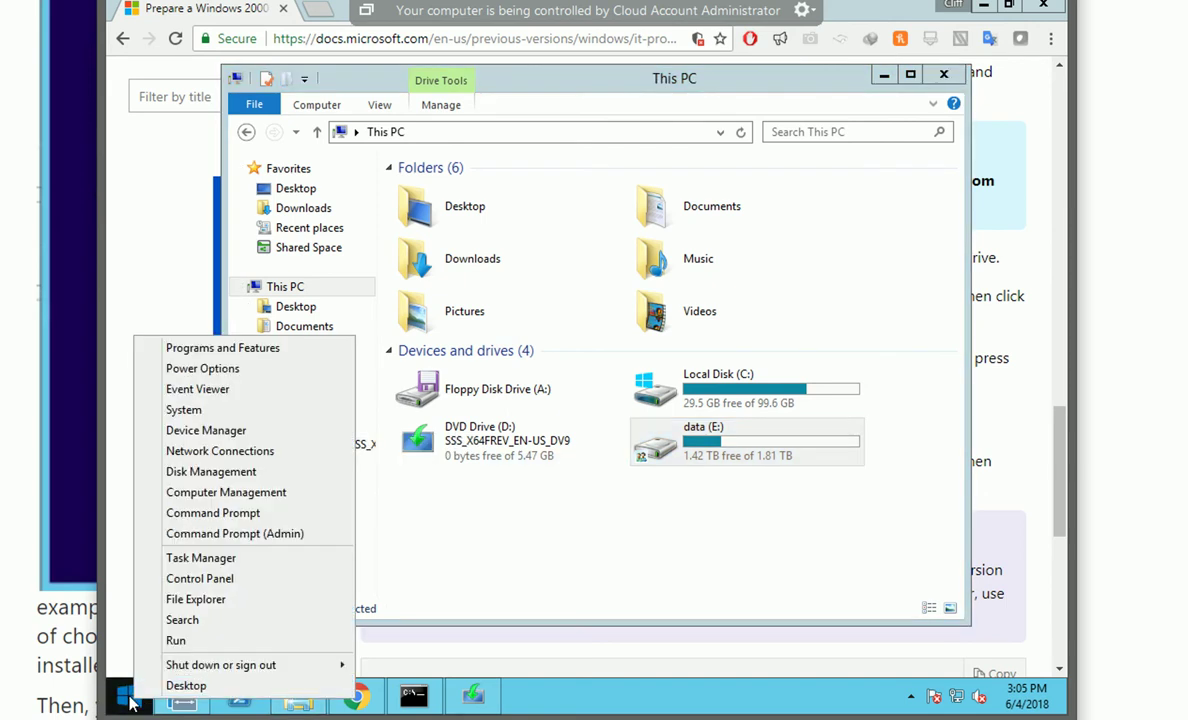
left_click(203, 641)
key("ctrl+v")
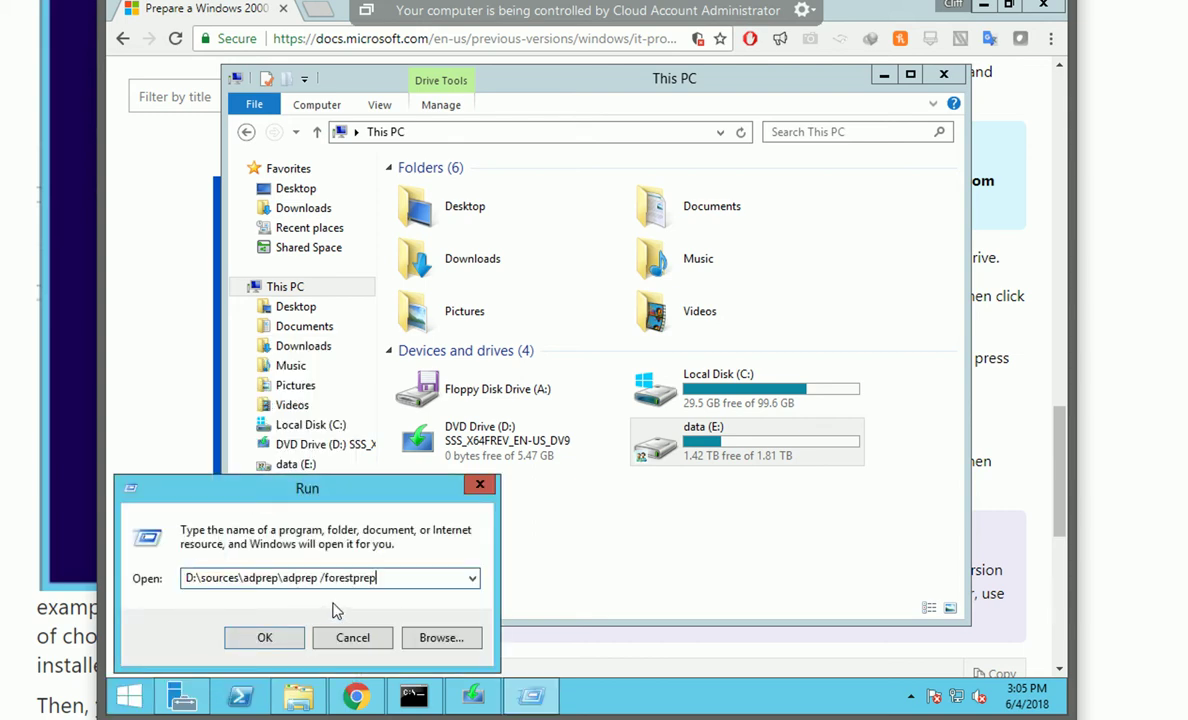
left_click(266, 640)
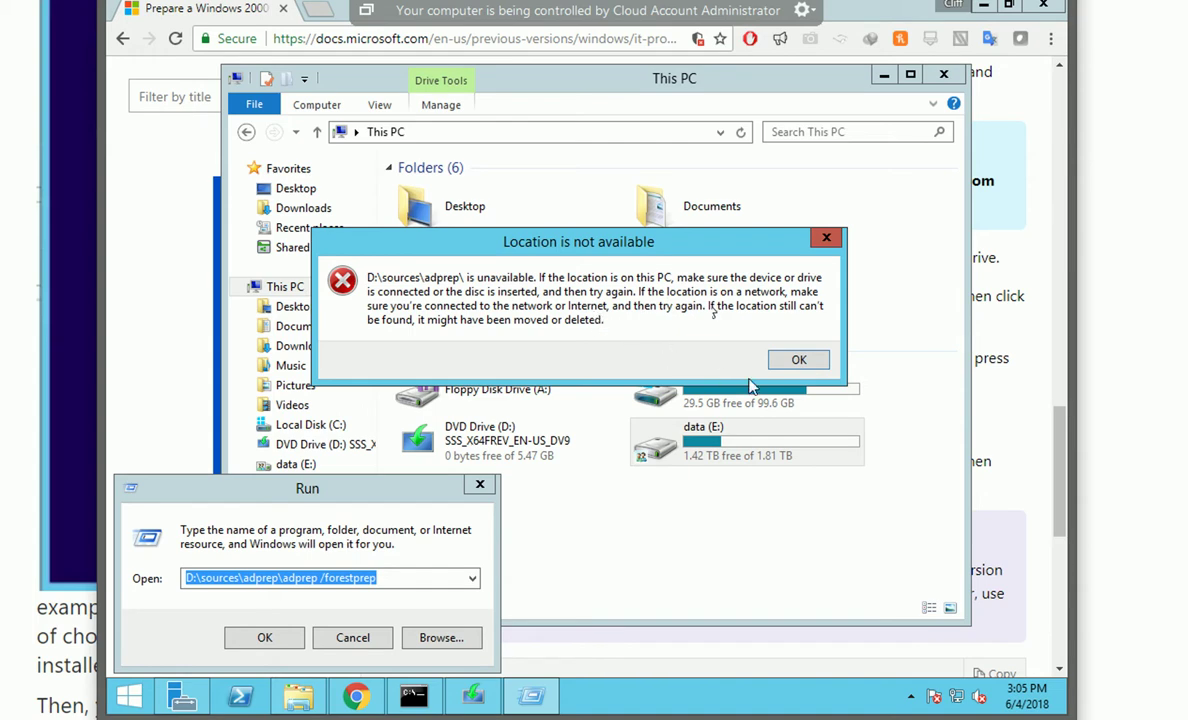
left_click(800, 362)
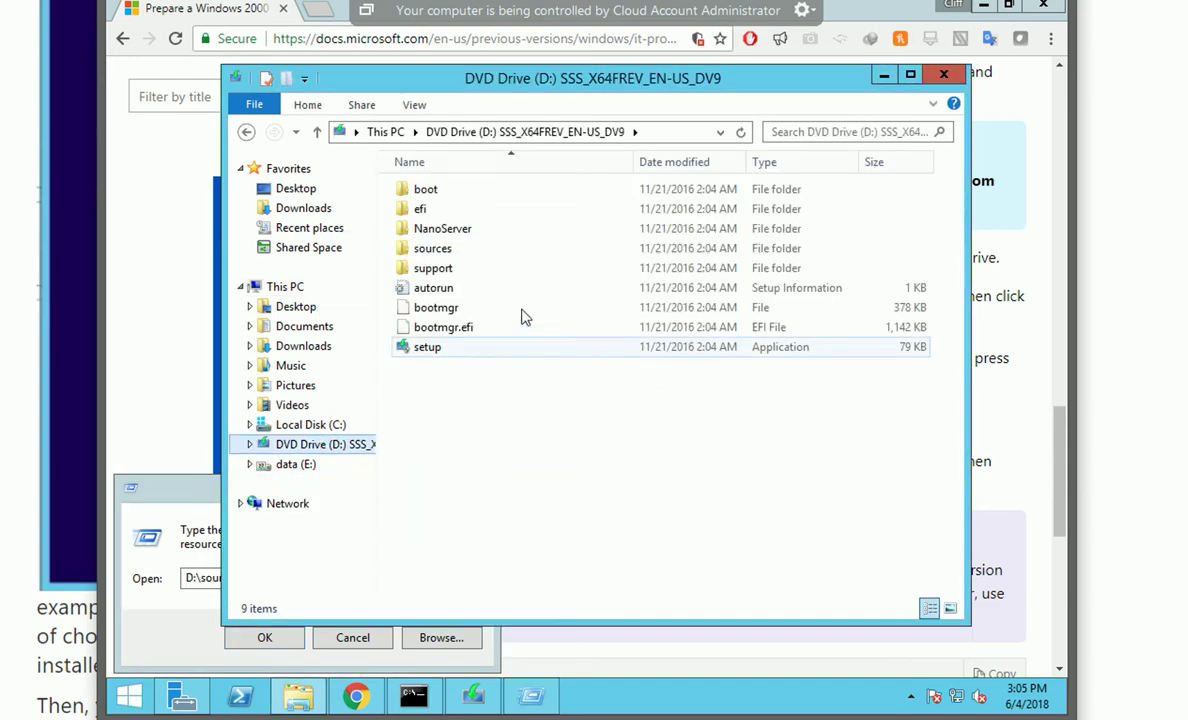
Step: Look through the DVD's sources folder for the adprep folder named in the Run command
double_click(434, 248)
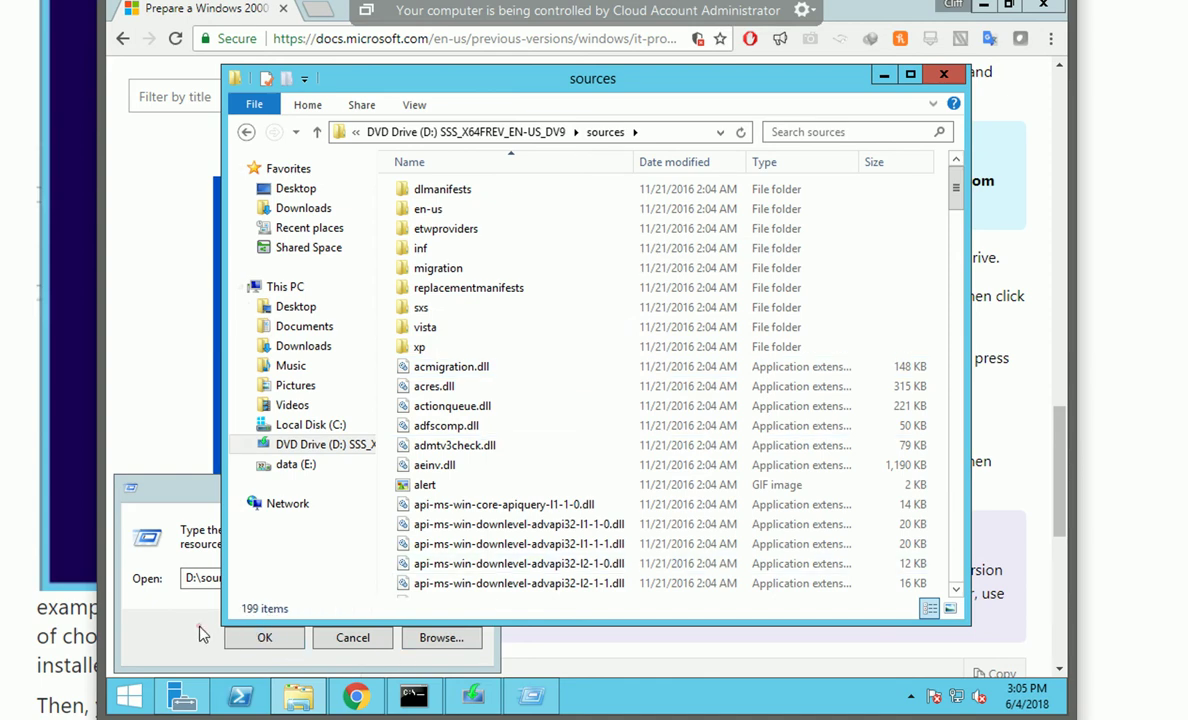
left_click(190, 588)
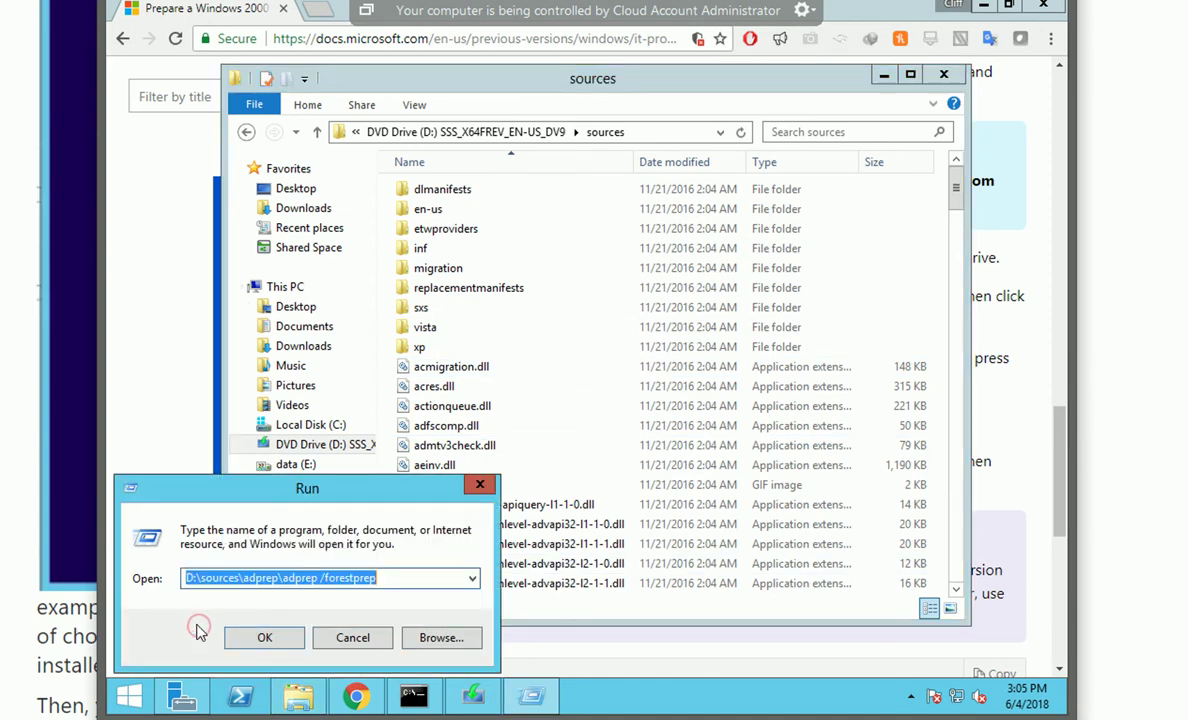
left_click(236, 578)
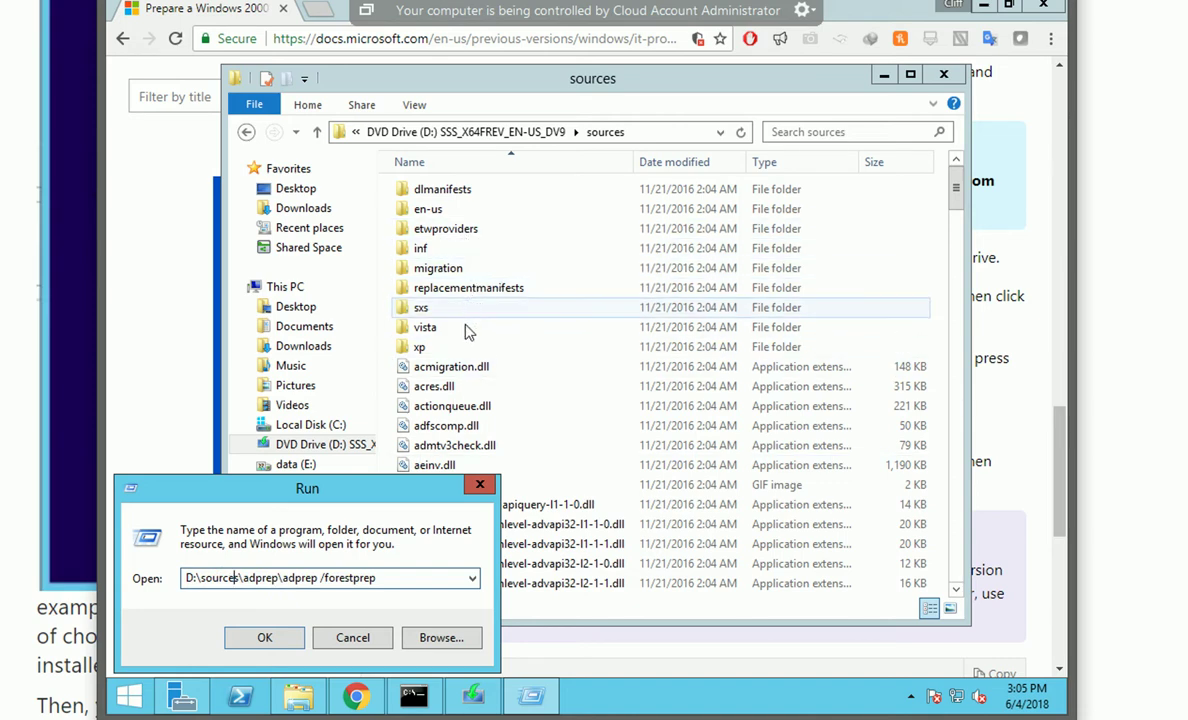
left_click(528, 327)
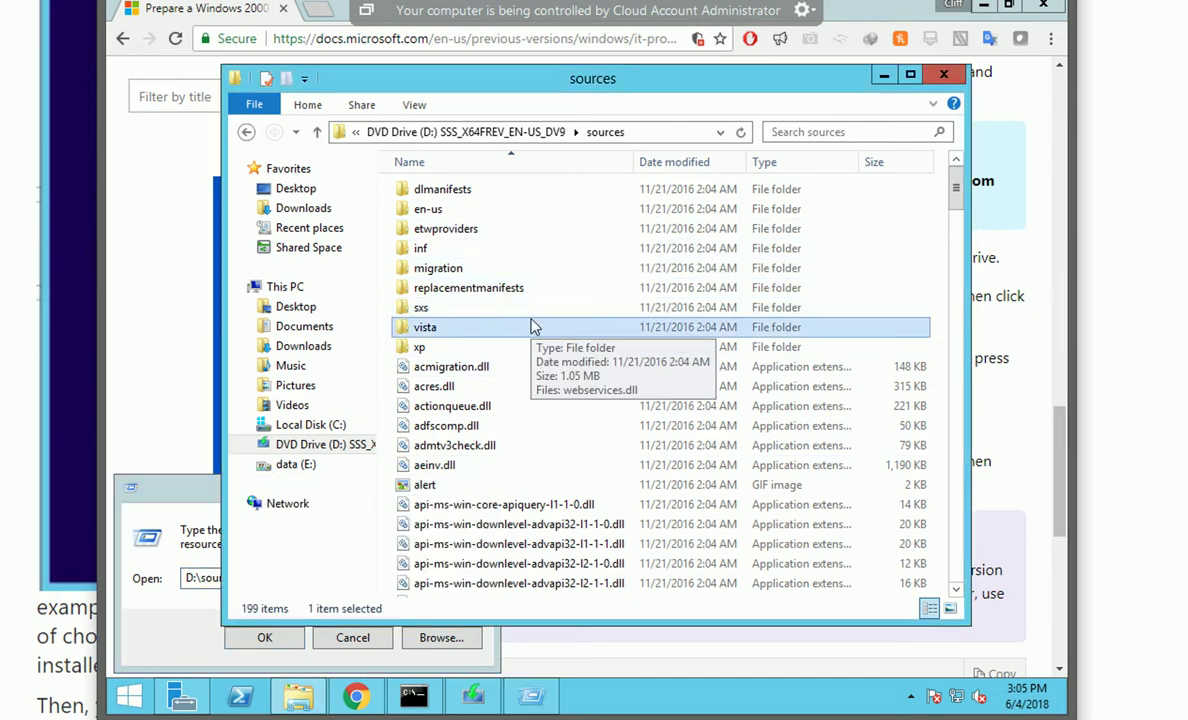
left_click(190, 642)
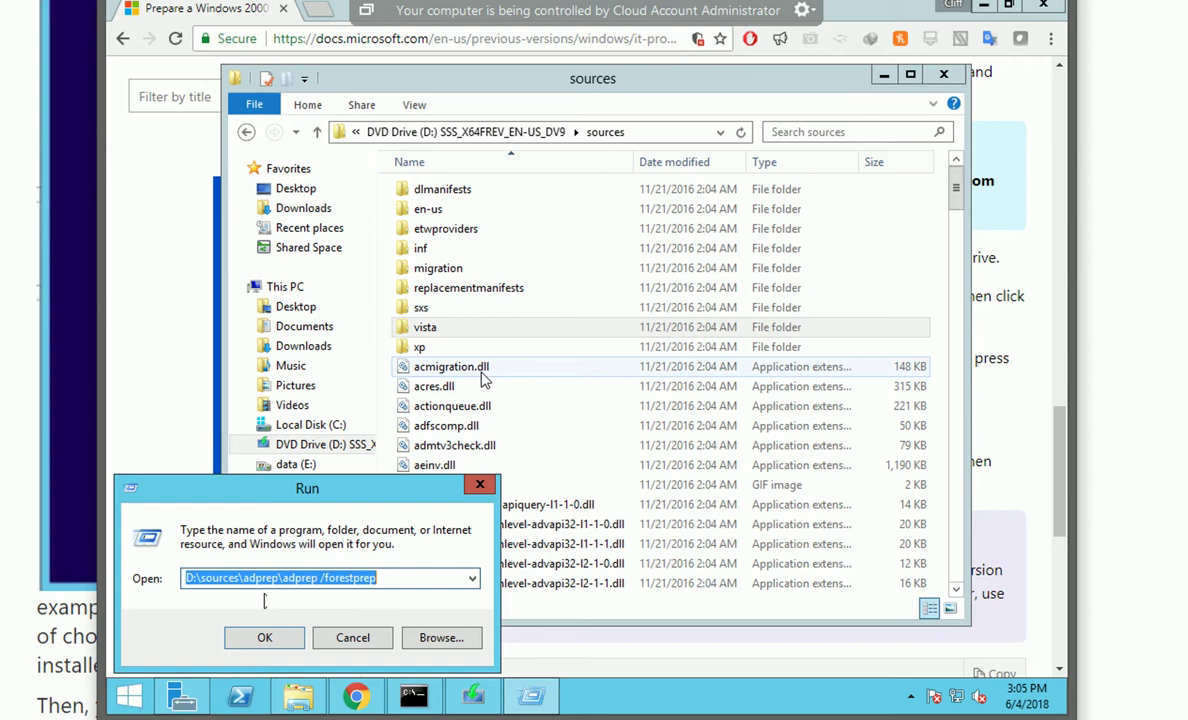
left_click(456, 233)
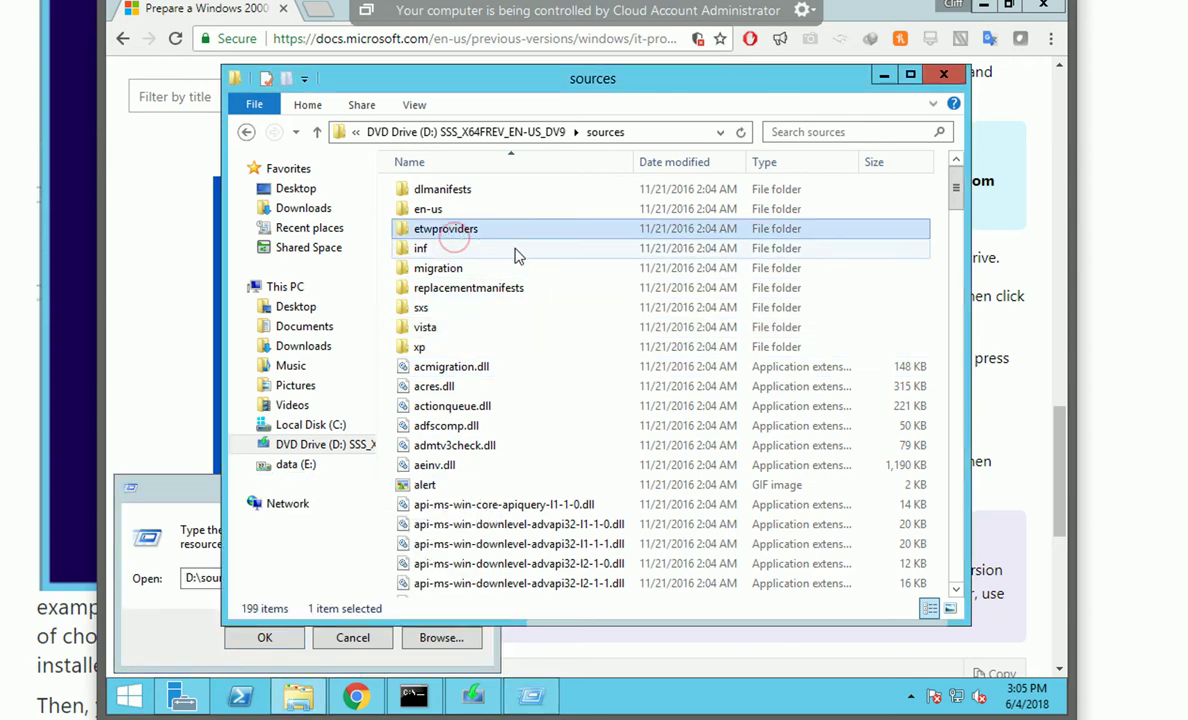
type("ad")
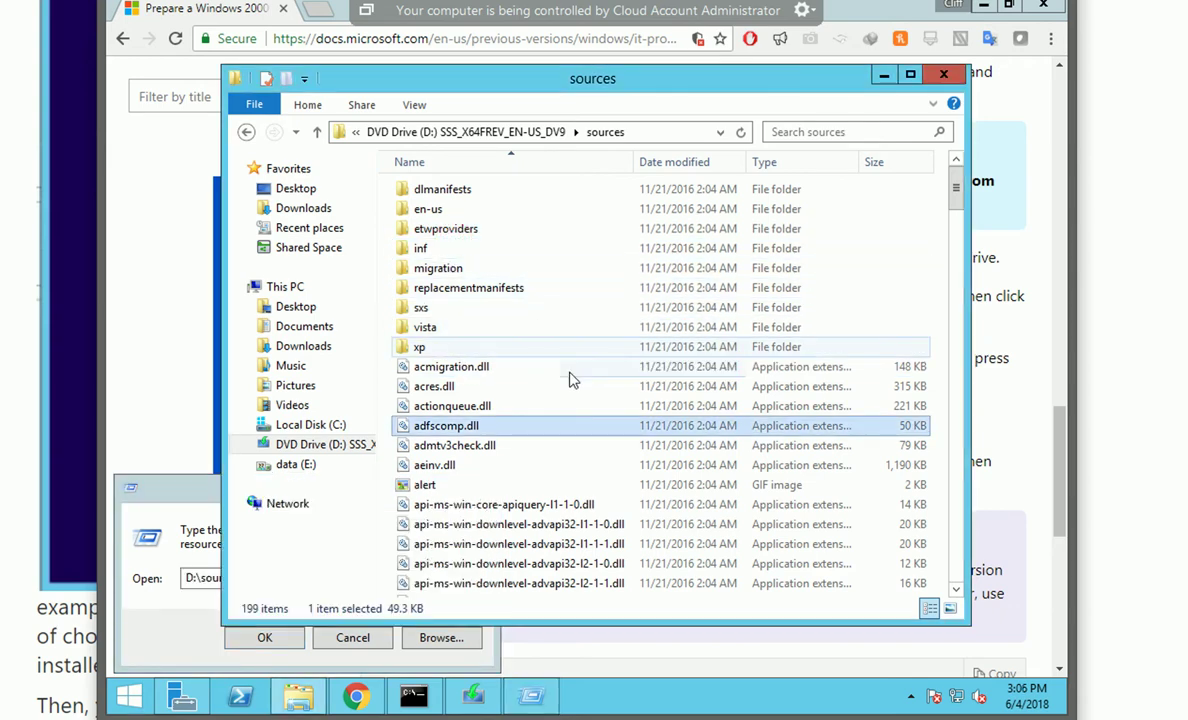
type("m")
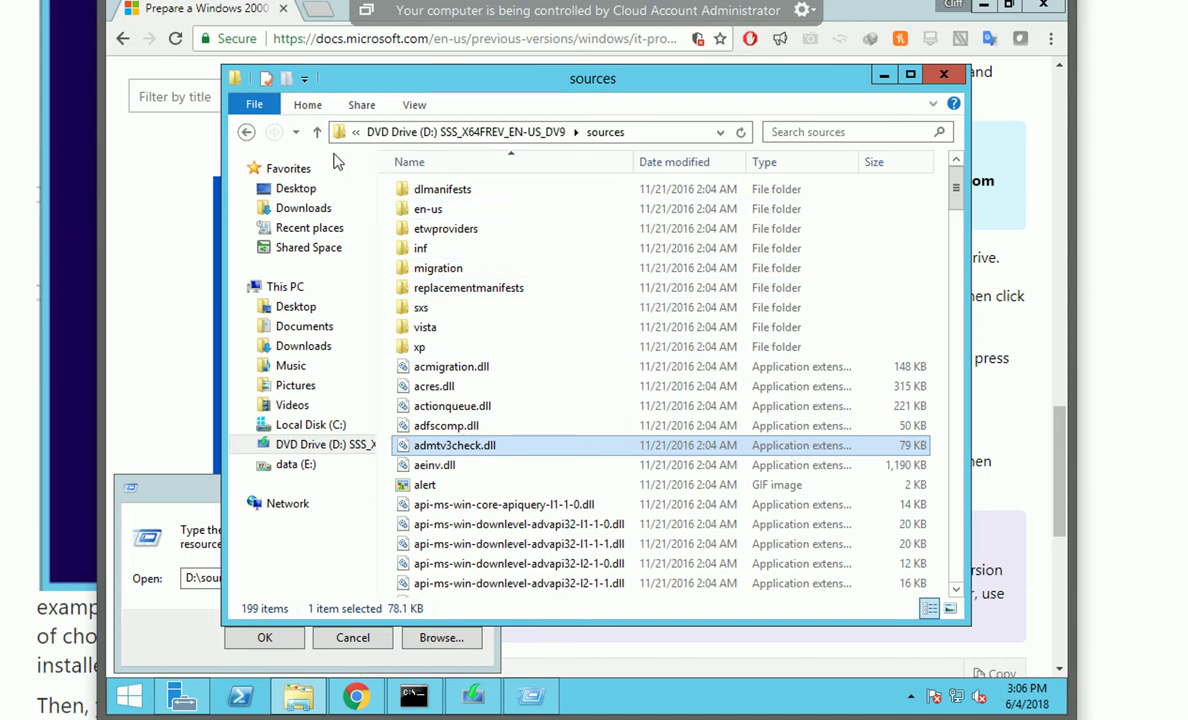
left_click(178, 606)
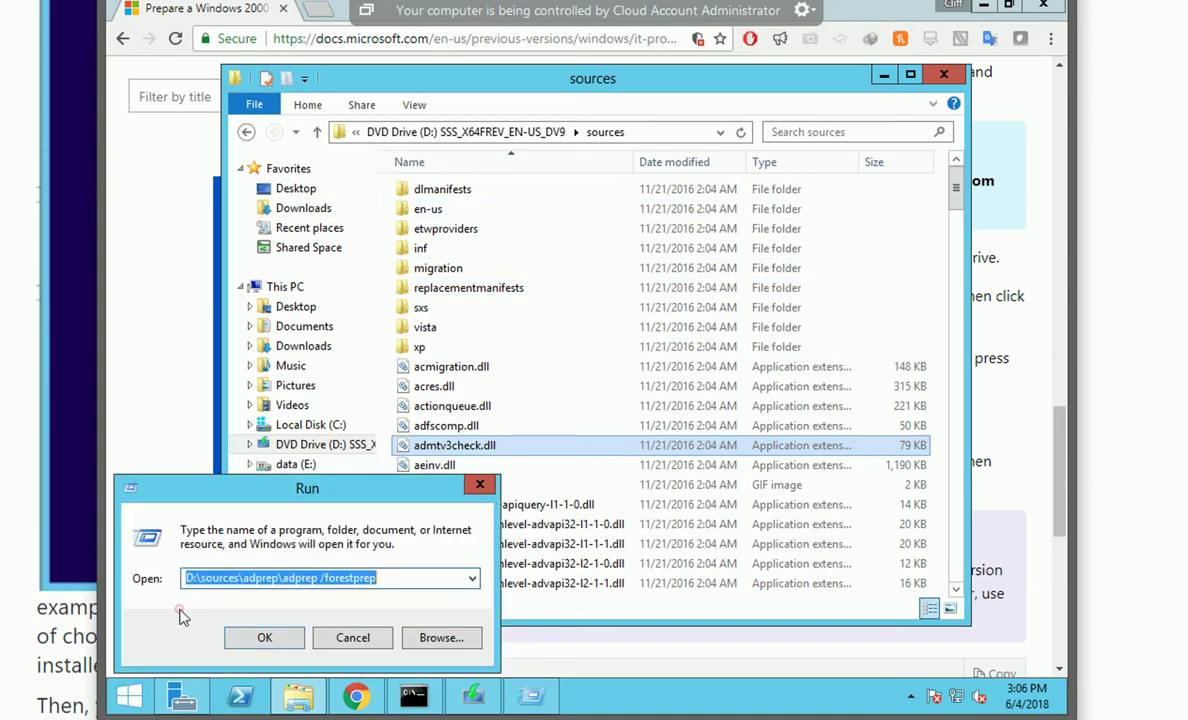
double_click(296, 578)
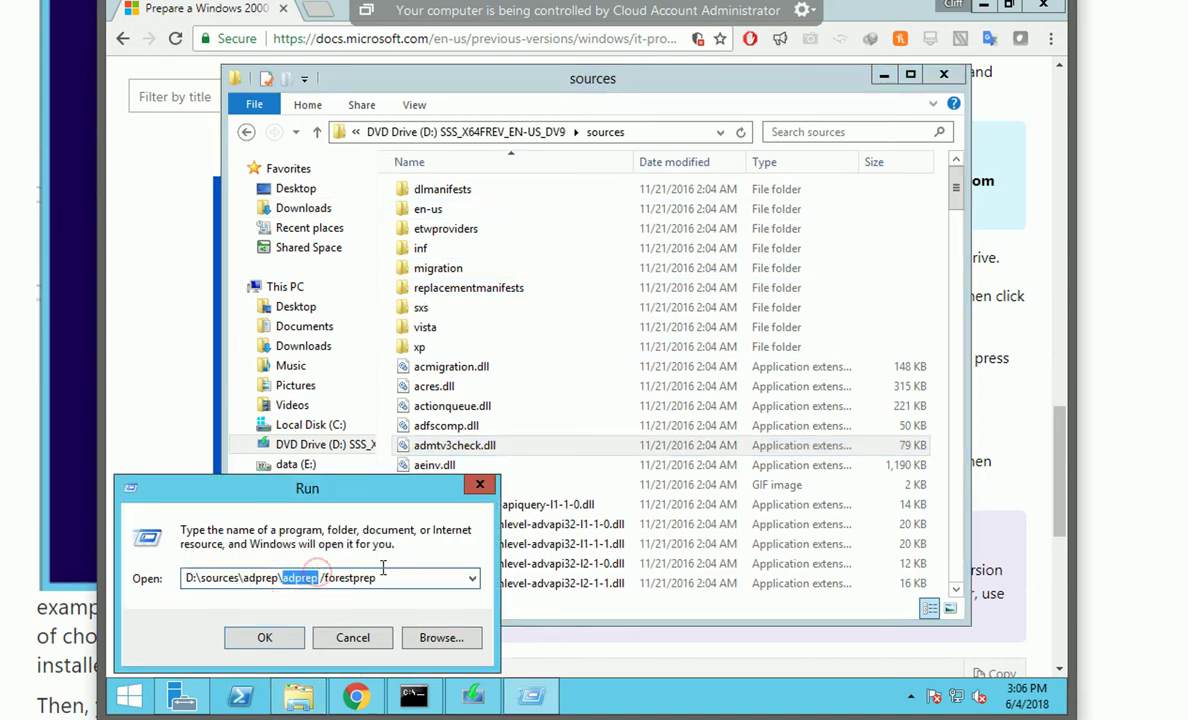
Step: Search DVD drive D: for adprep and open the adprep folder located in D:\support
left_click(437, 132)
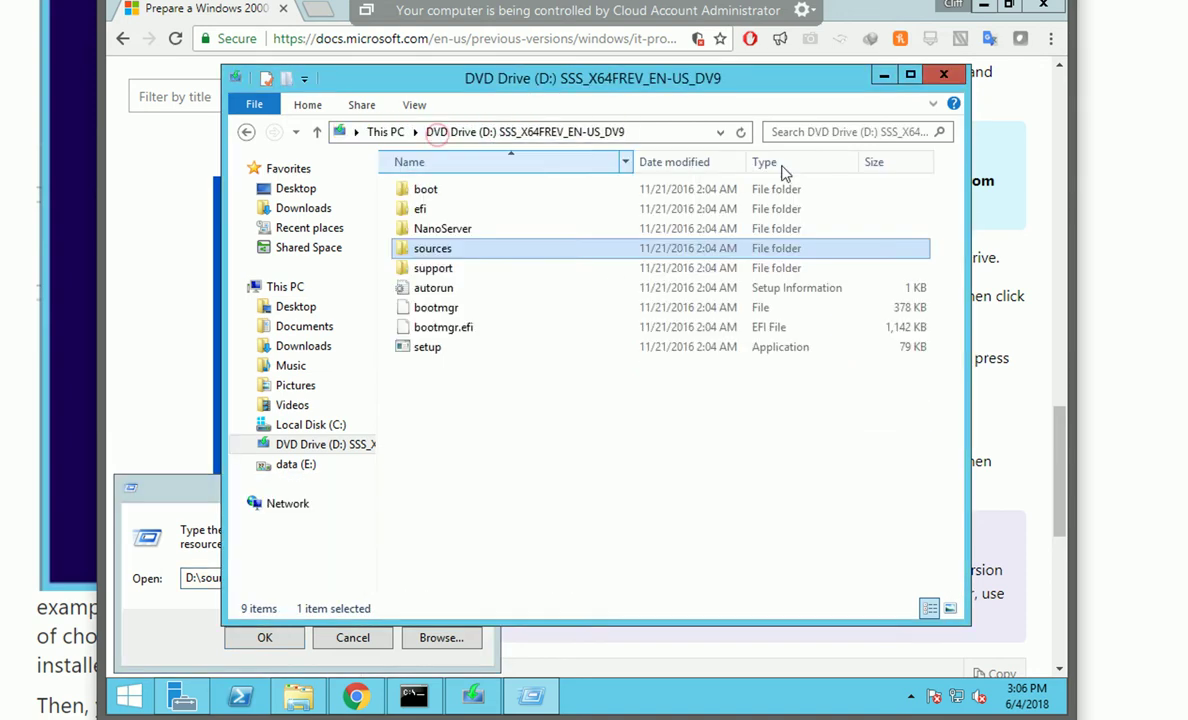
left_click(827, 132)
type("adprep")
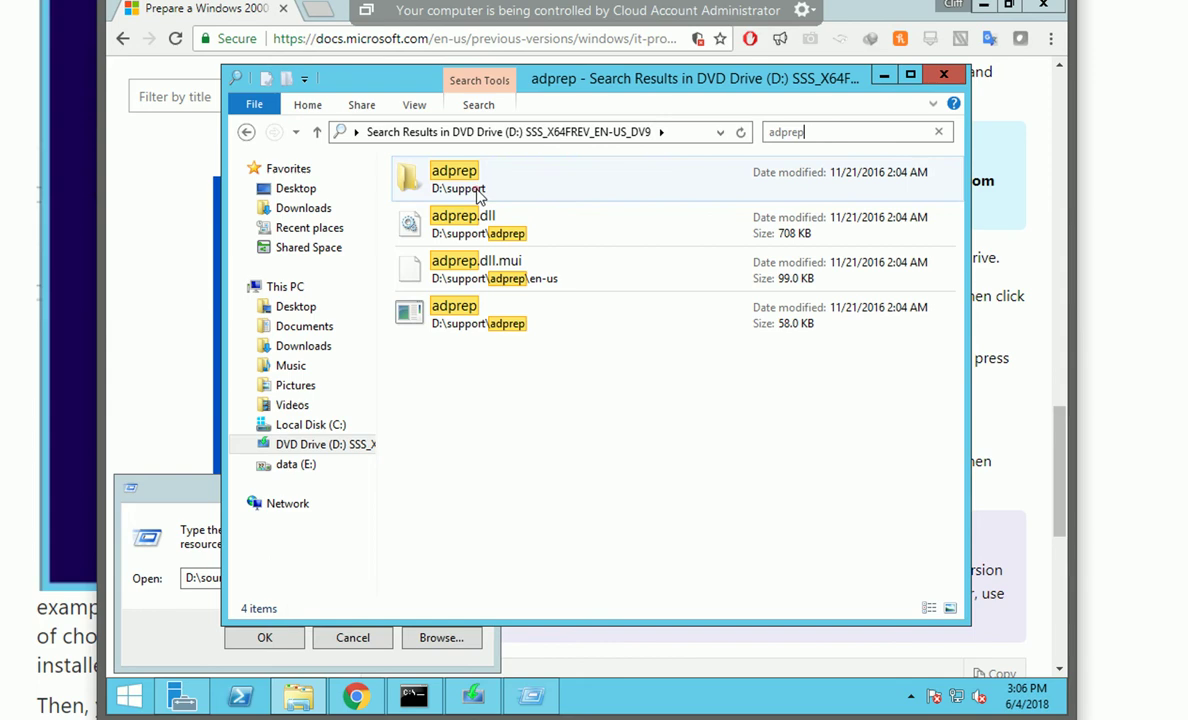
double_click(478, 190)
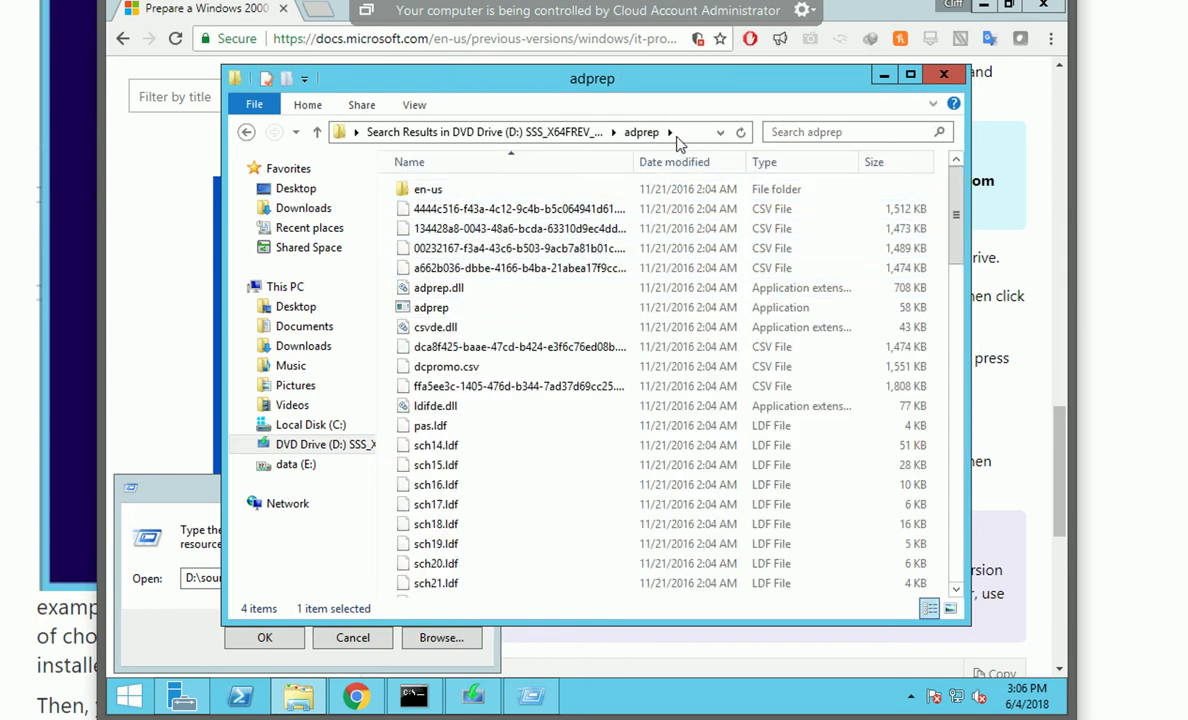
Step: Try to get the adprep folder's path from its search-results address for use in the Run command
left_click(690, 132)
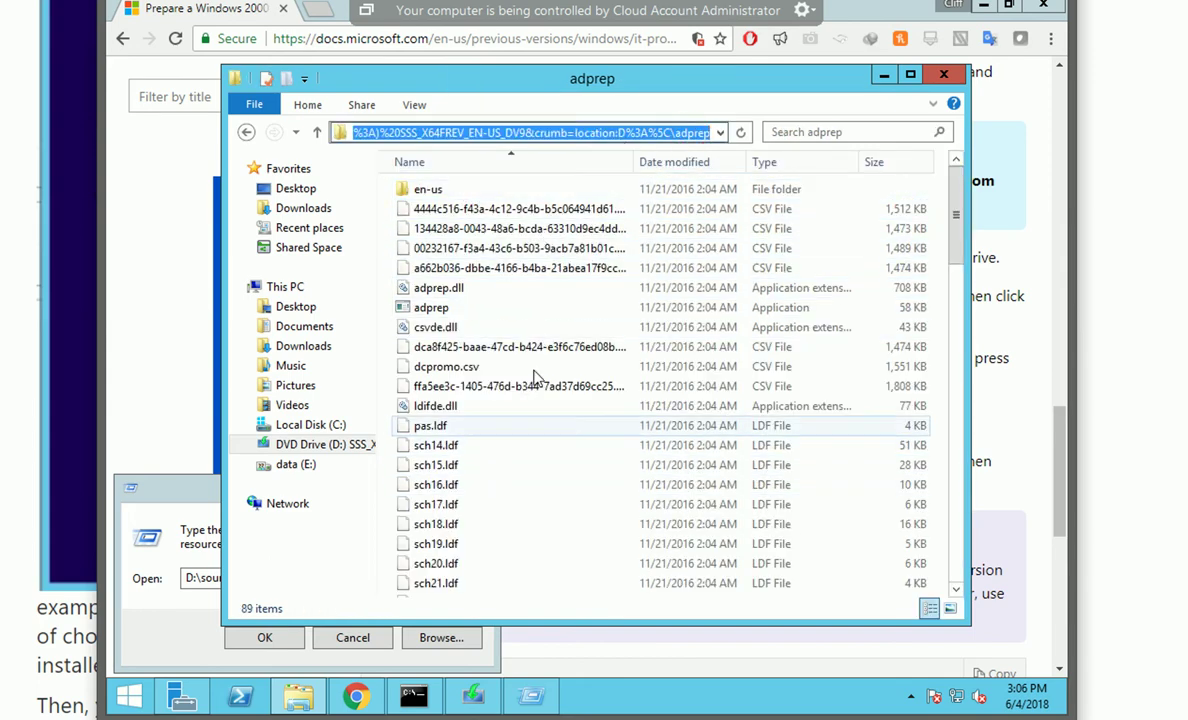
left_click(168, 622)
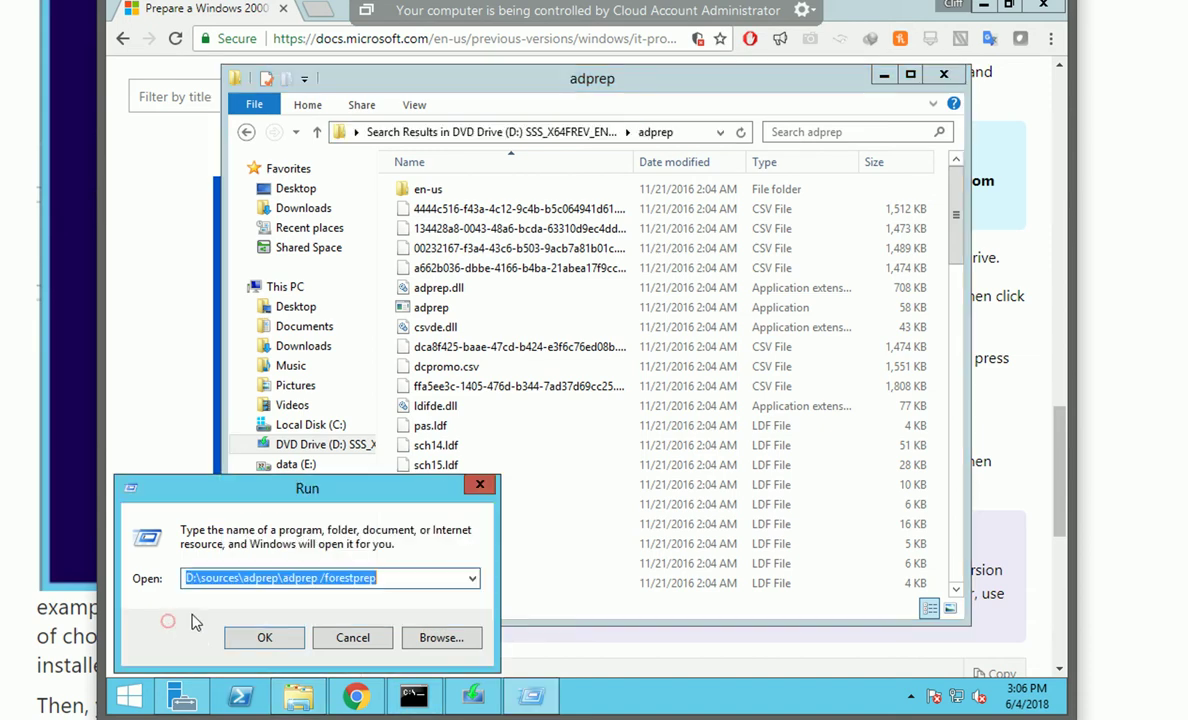
left_click(212, 578)
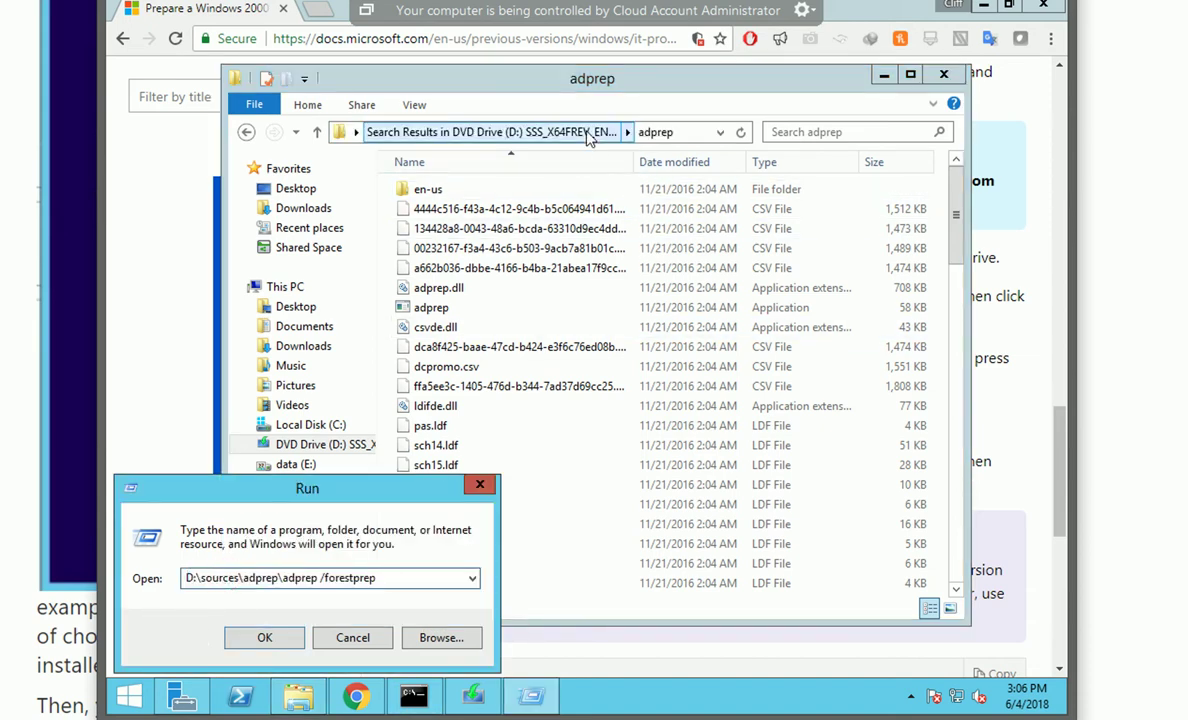
left_click(665, 135)
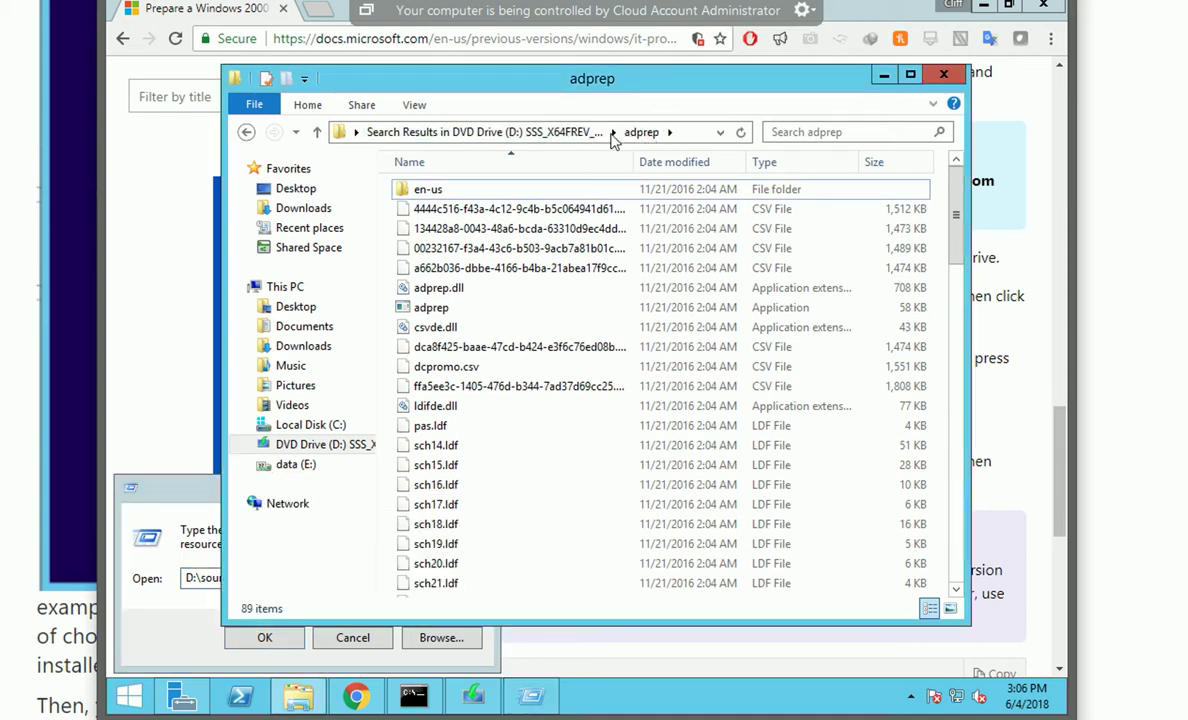
Step: Return to the DVD search results, open the adprep folder's parent location and copy its path D:\support
left_click(489, 140)
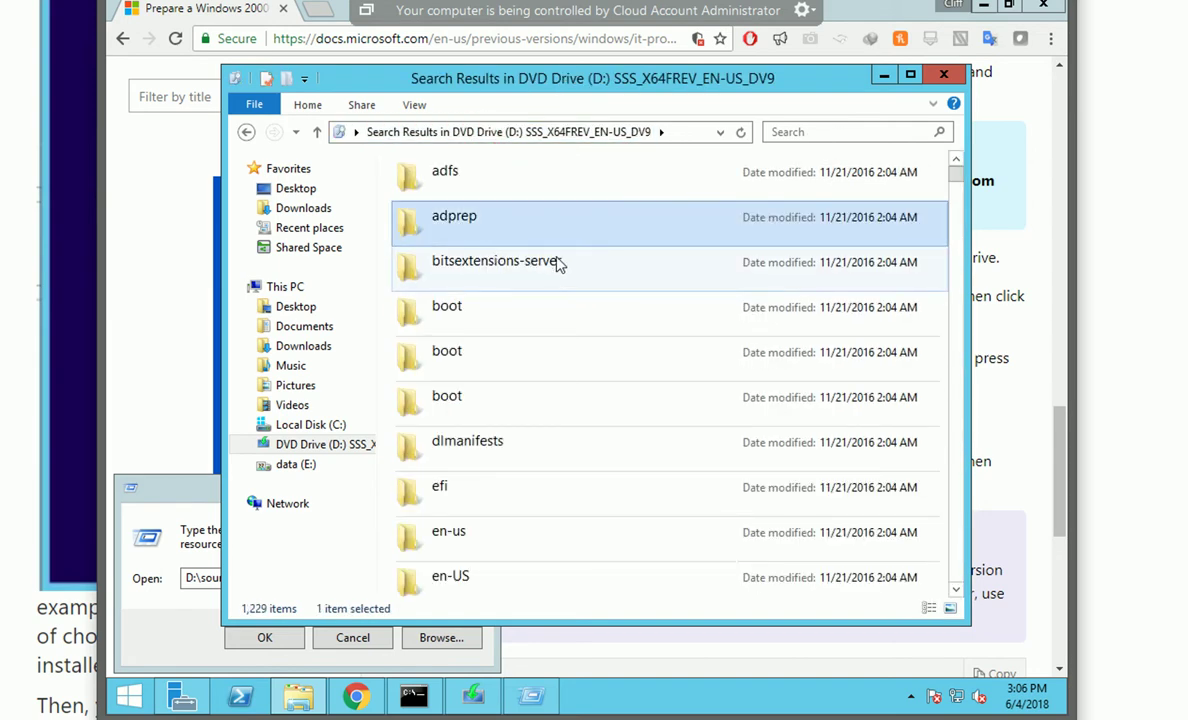
double_click(513, 224)
right_click(513, 224)
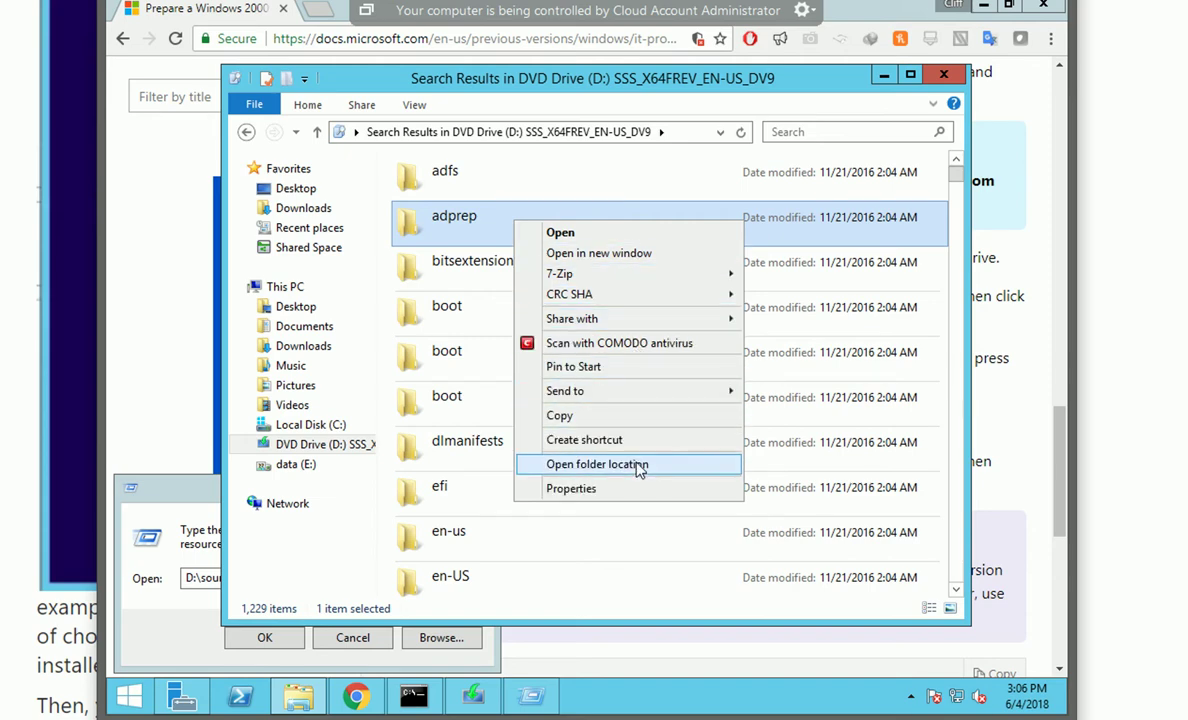
left_click(636, 465)
left_click(672, 137)
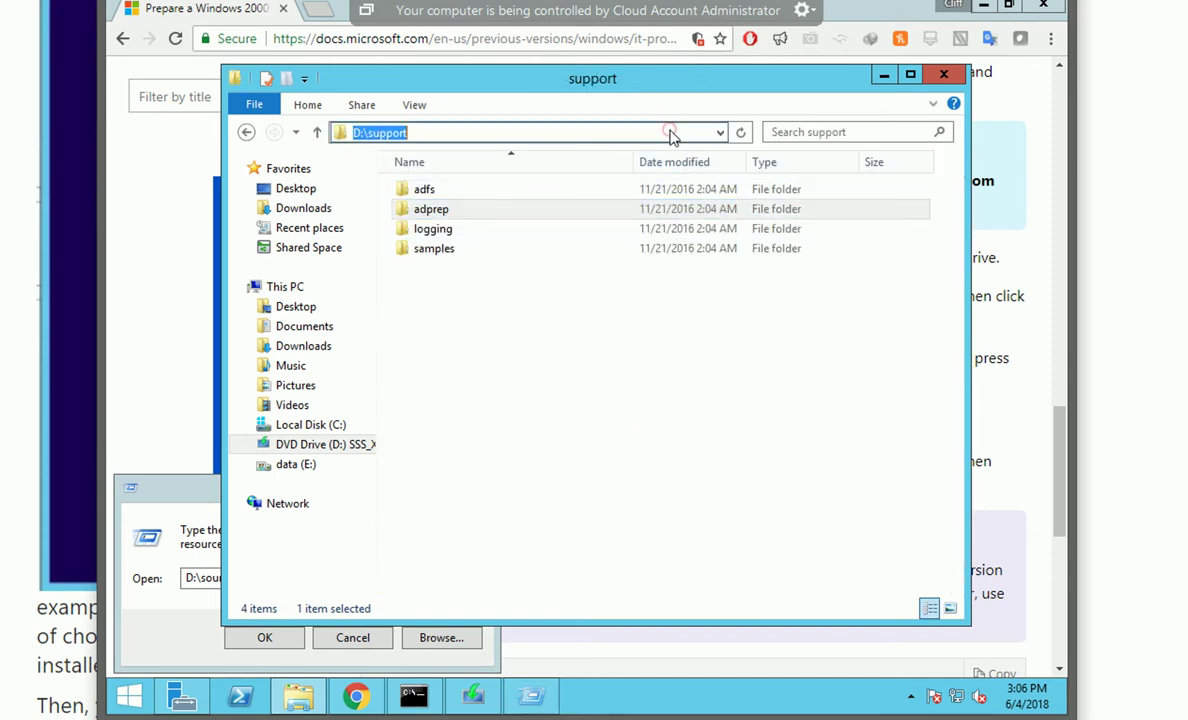
Step: Change the Run command to D:\support\adprep\adprep /forestprep and run it
left_click(186, 578)
left_click(238, 580)
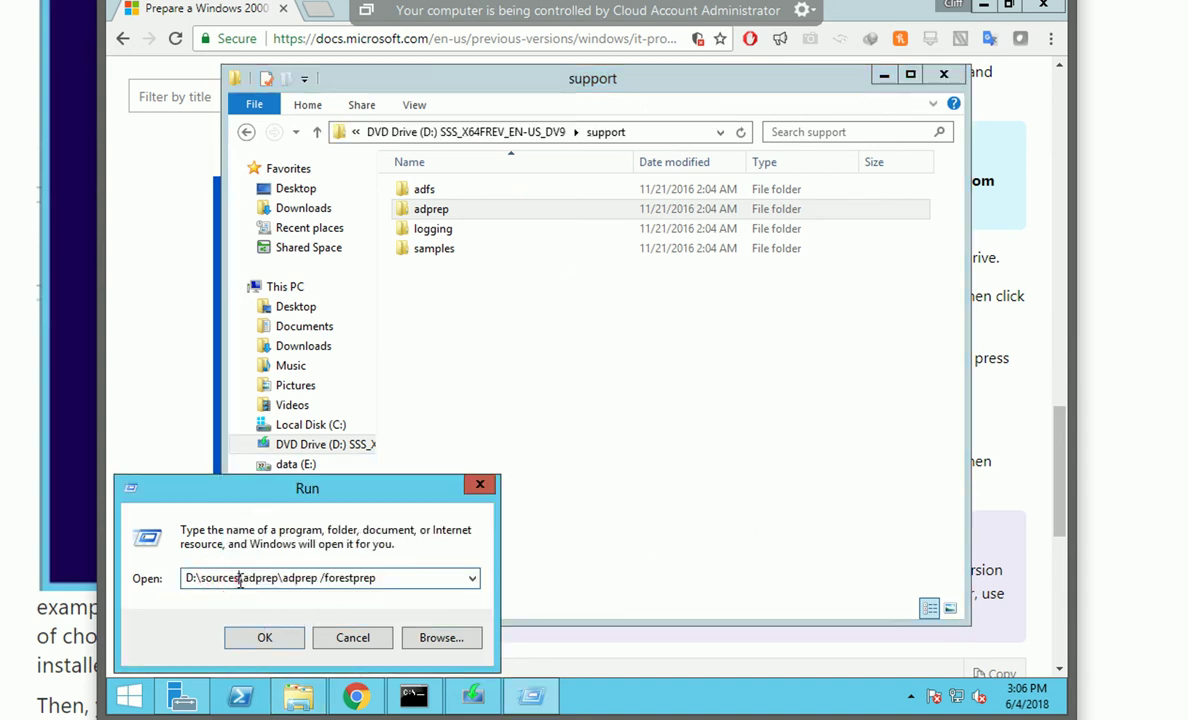
left_click_drag(238, 580, 201, 580)
type("support")
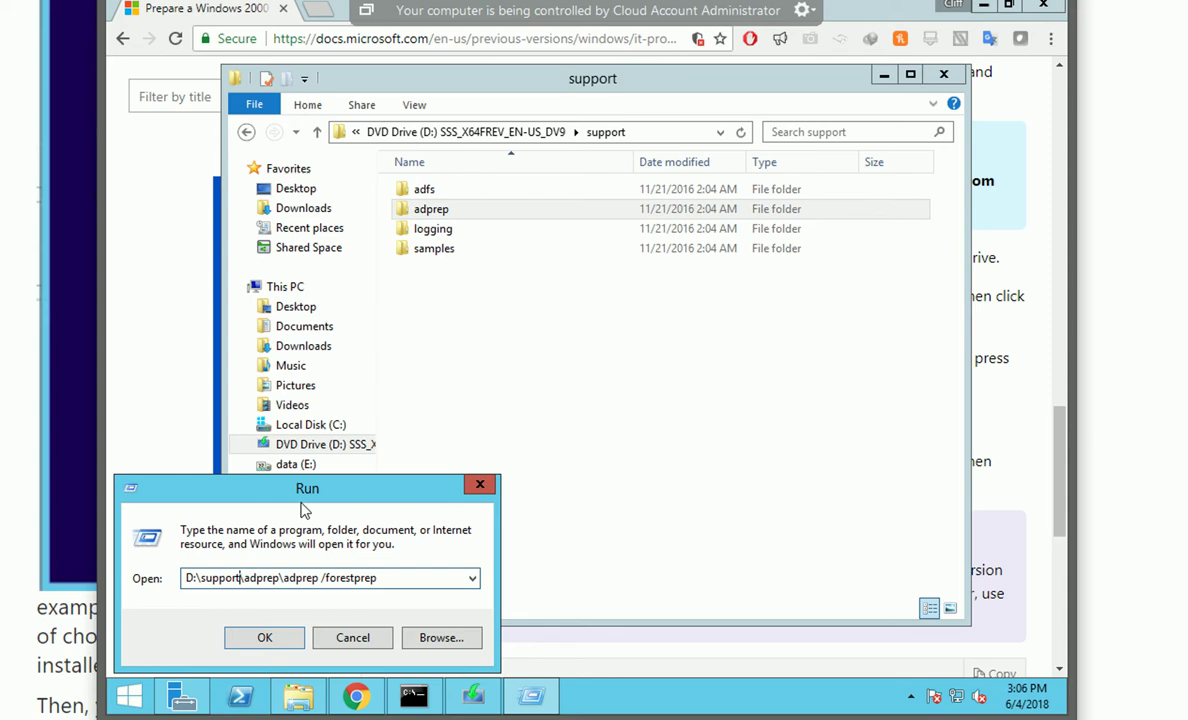
left_click(284, 647)
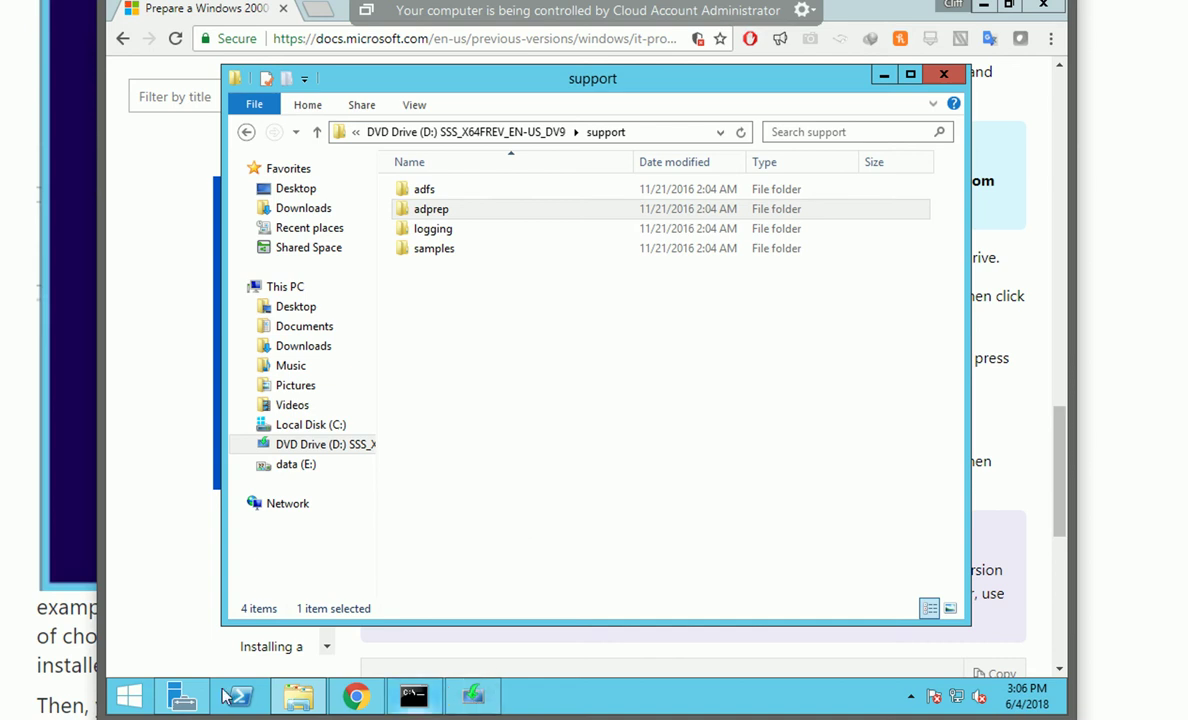
Step: Search for cmd and open Command Prompt as administrator, allowing it to make changes to the computer
left_click(131, 697)
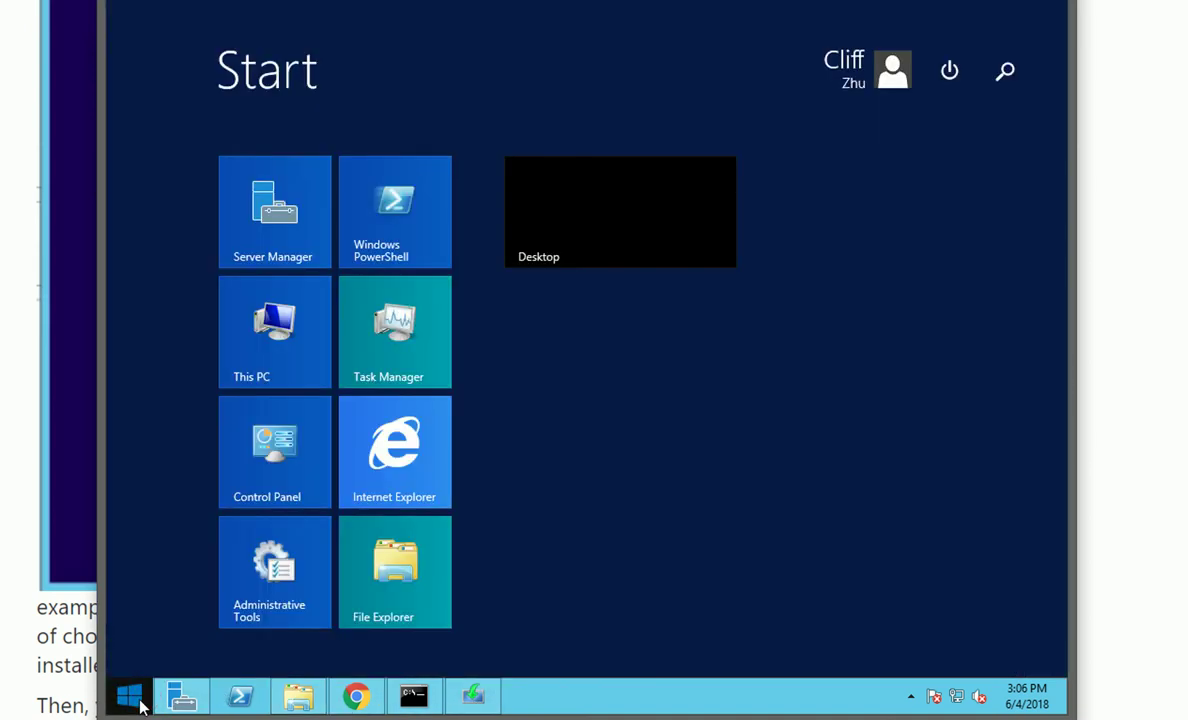
type("cmd")
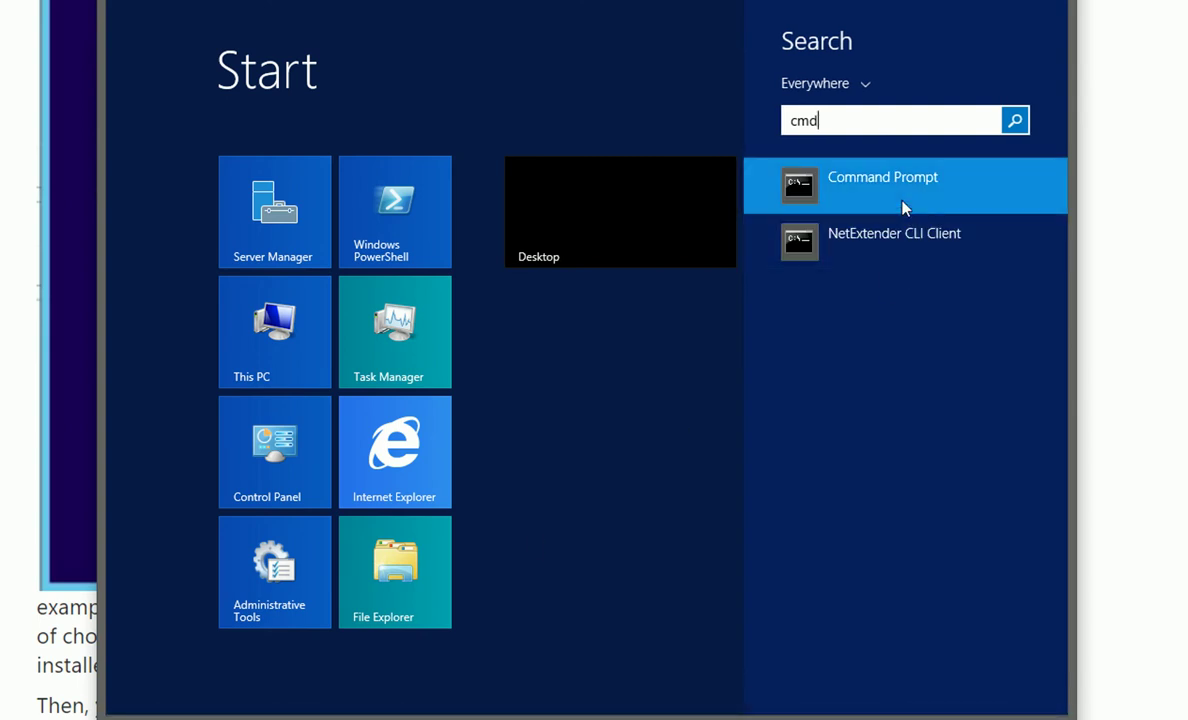
right_click(880, 190)
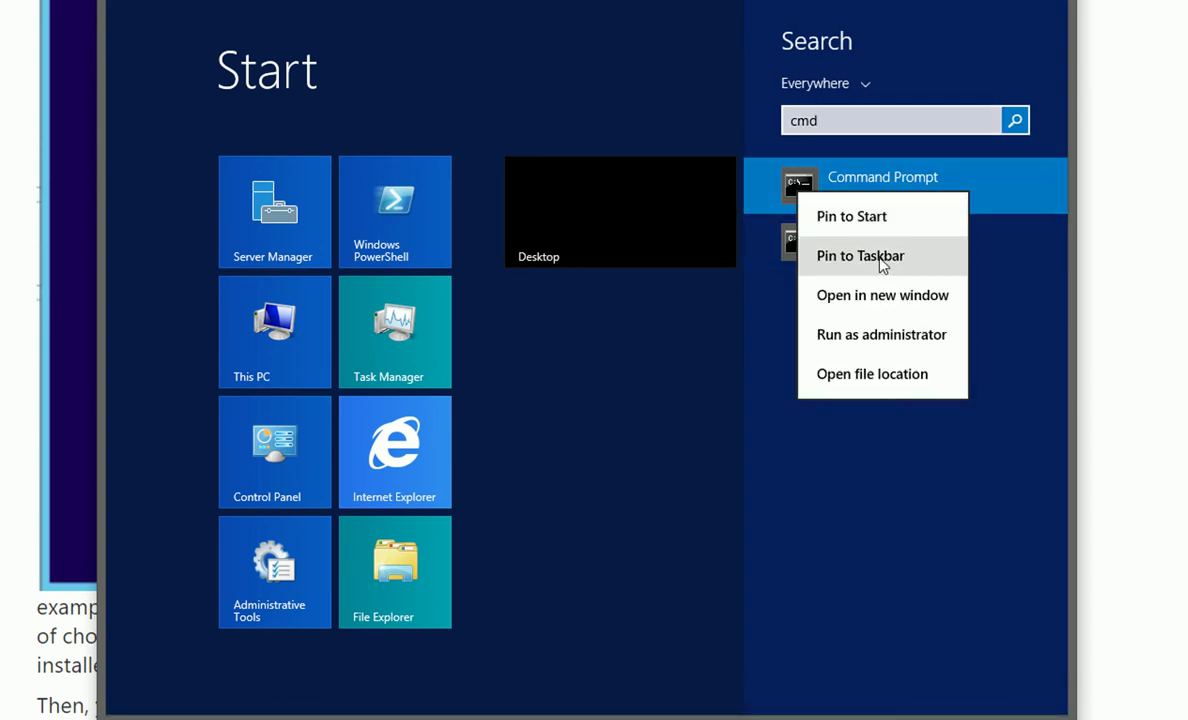
left_click(882, 335)
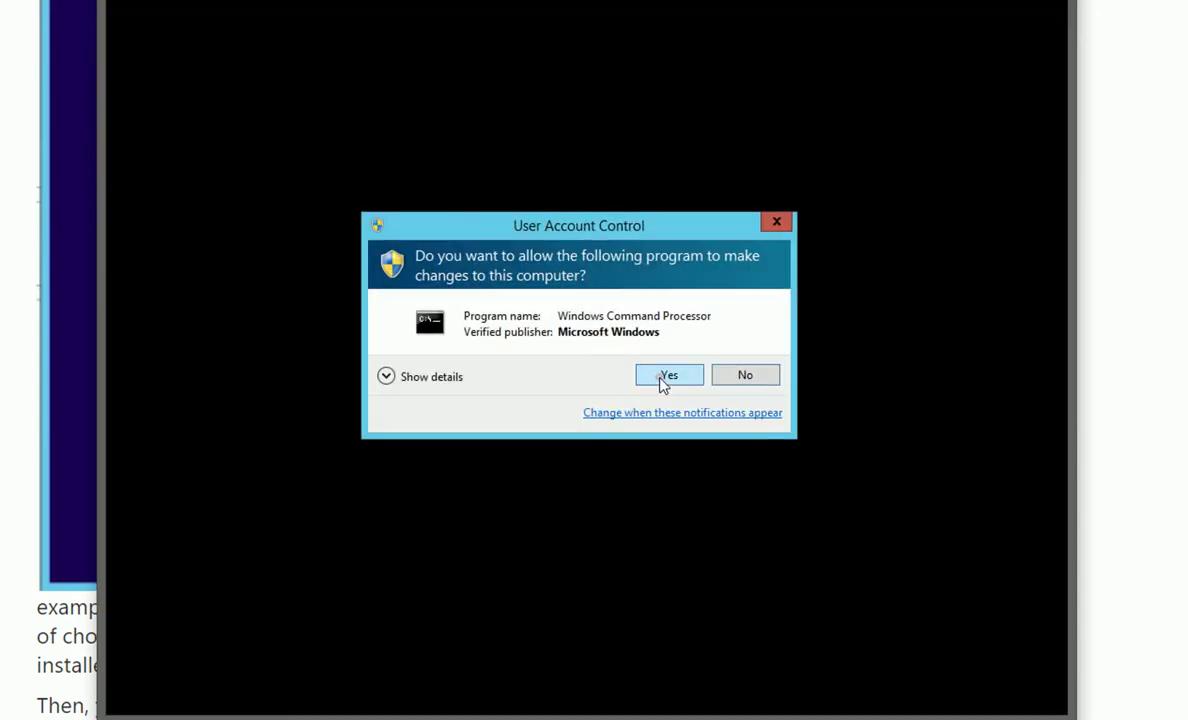
left_click(664, 380)
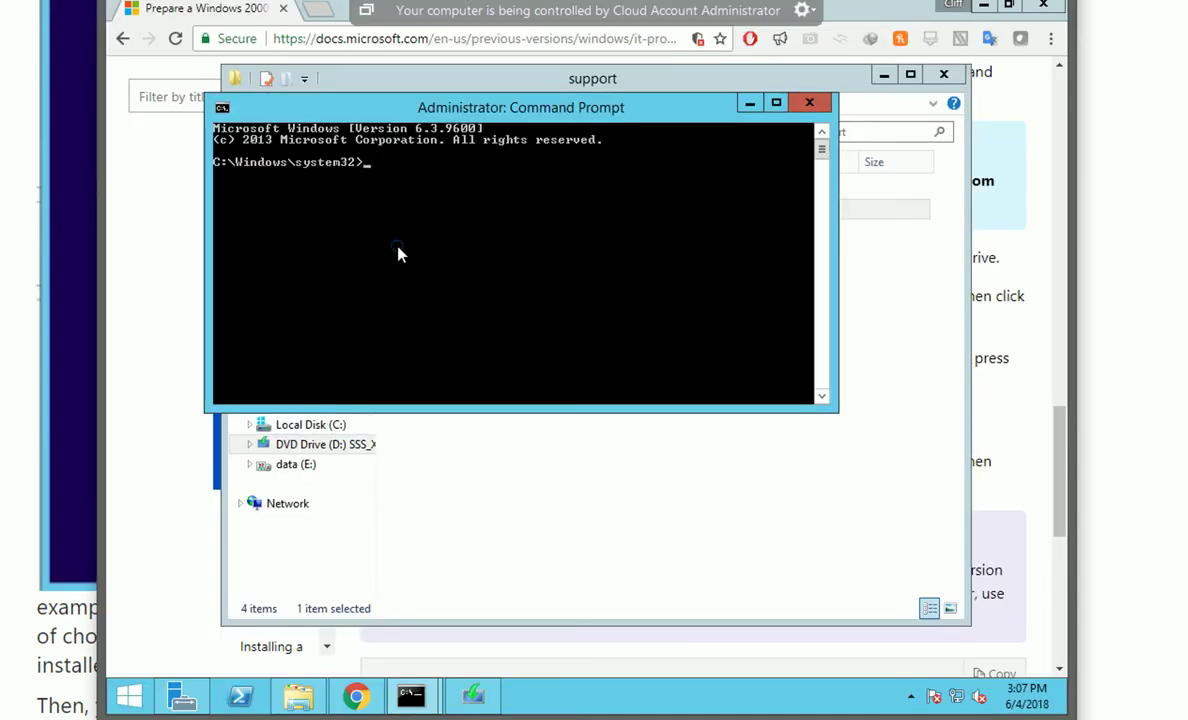
Step: Paste D:\support into the administrator prompt, move the window clear of the folder list and extend the command to D:\support\adprep\adprep /
right_click(399, 254)
left_click(452, 300)
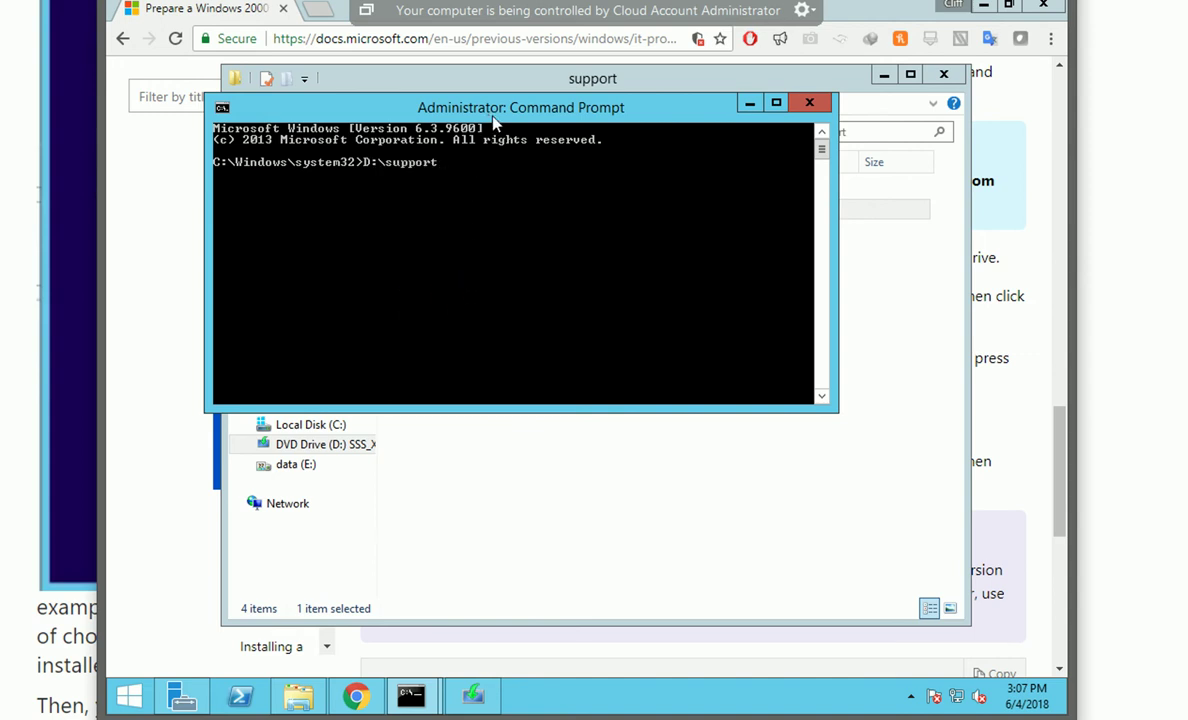
left_click_drag(488, 113, 507, 350)
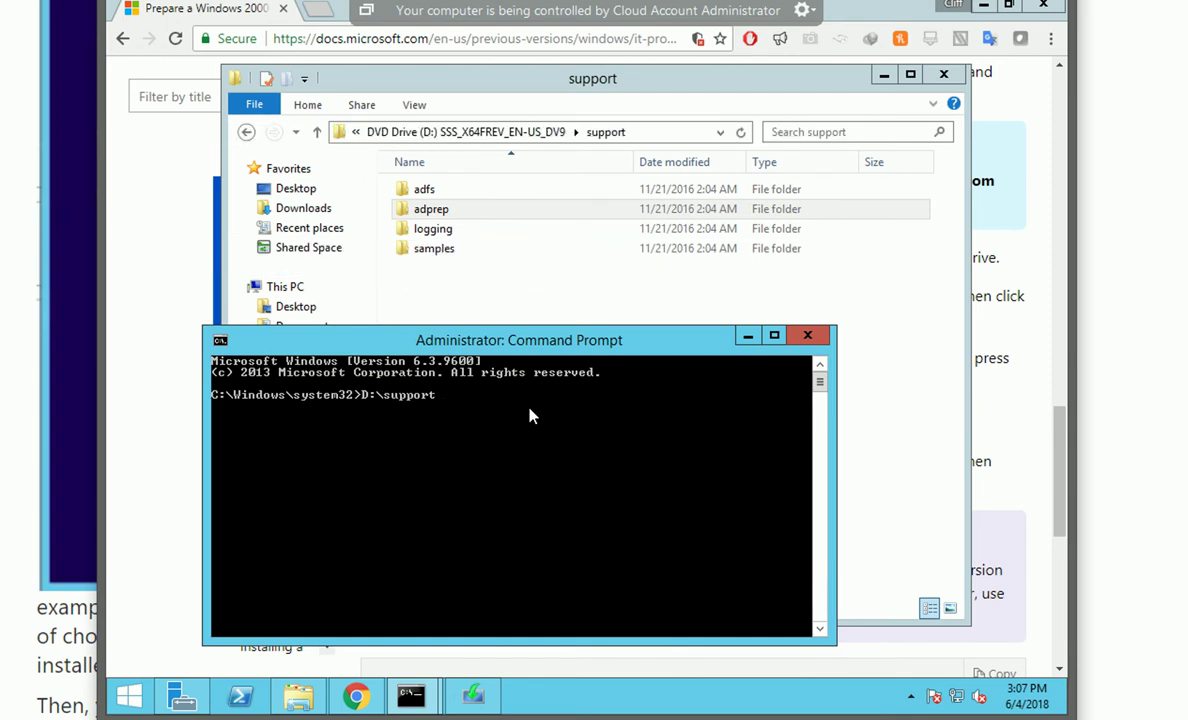
type("\\adpreprep\\adprep")
key("BackSpace")
type("p /")
Step: Check the required adprep switch in the Windows Server 2016 Setup message and return to the administrator command prompt
mouse_move(364, 707)
left_click(345, 645)
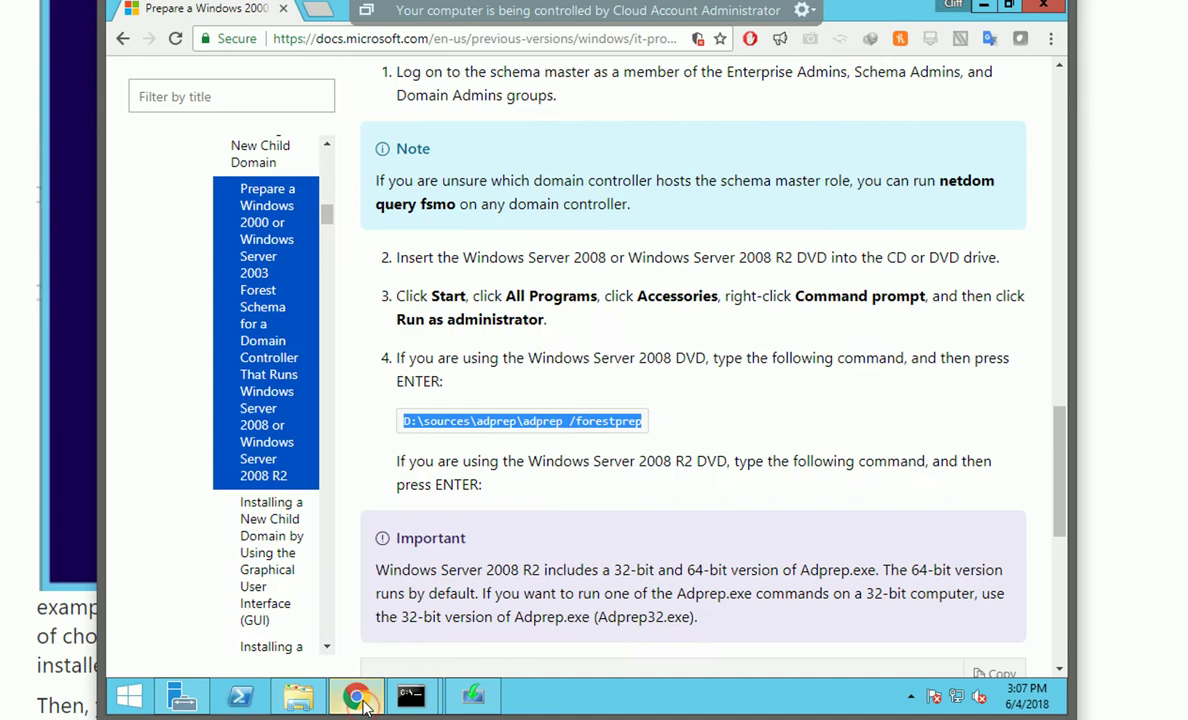
left_click(472, 697)
left_click_drag(472, 697, 400, 701)
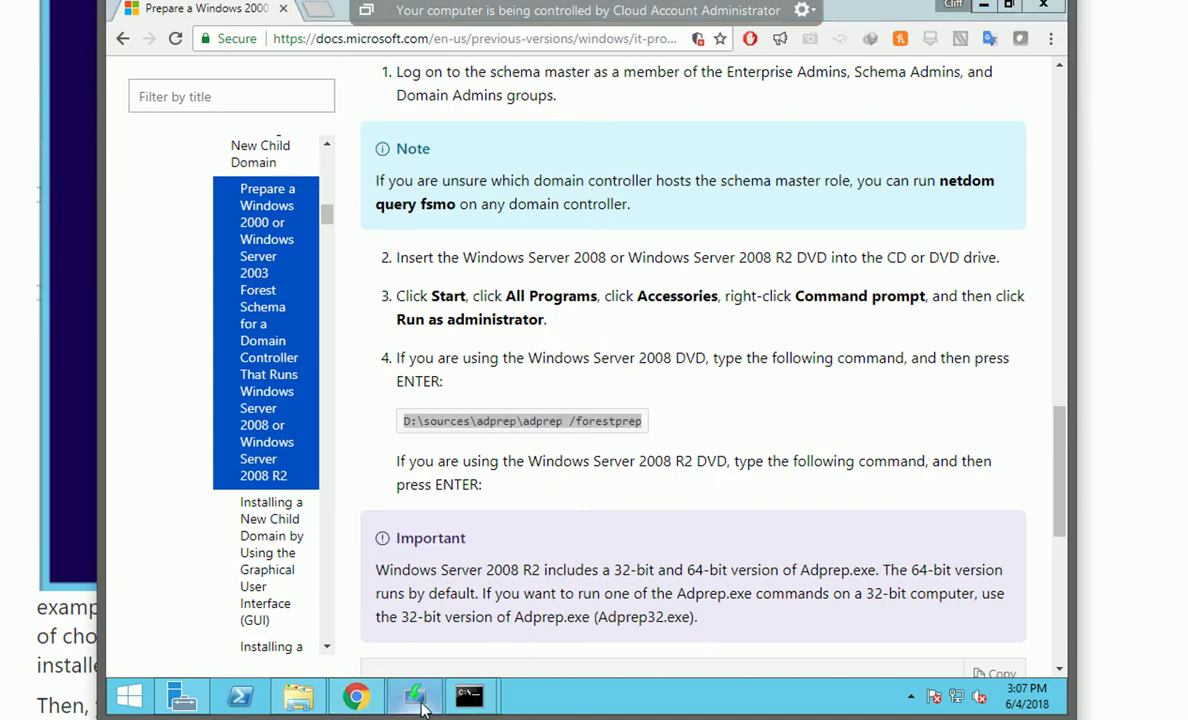
left_click(405, 703)
mouse_move(469, 697)
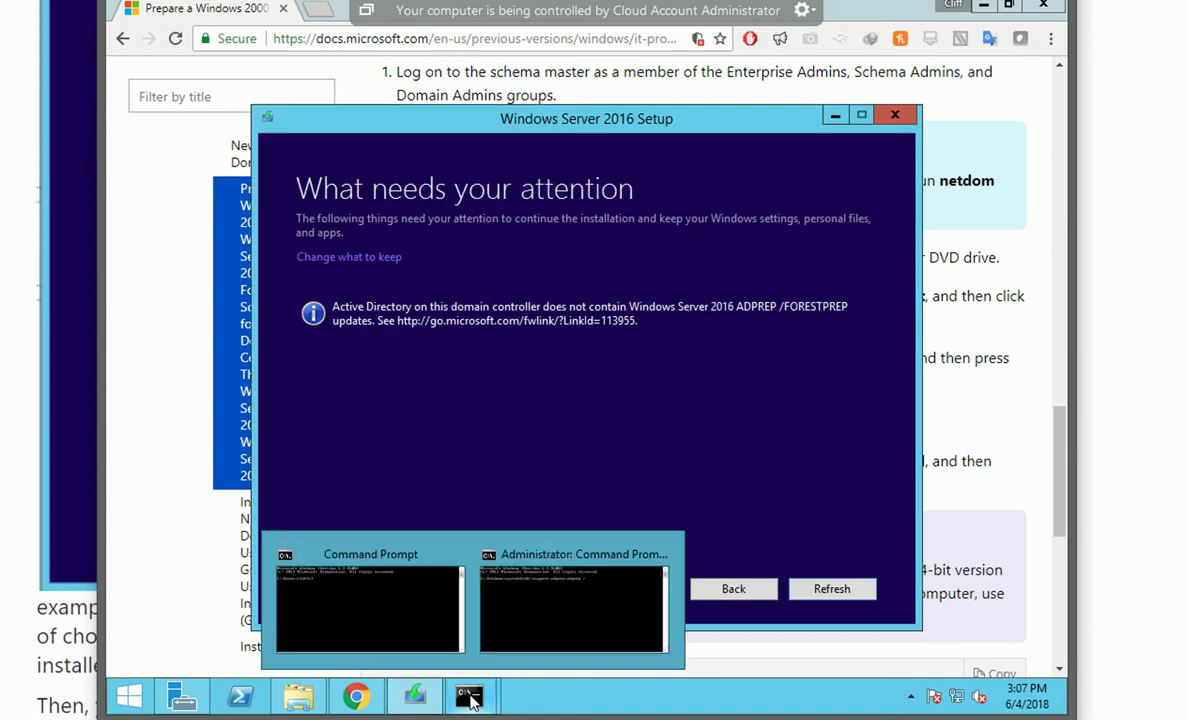
left_click(575, 629)
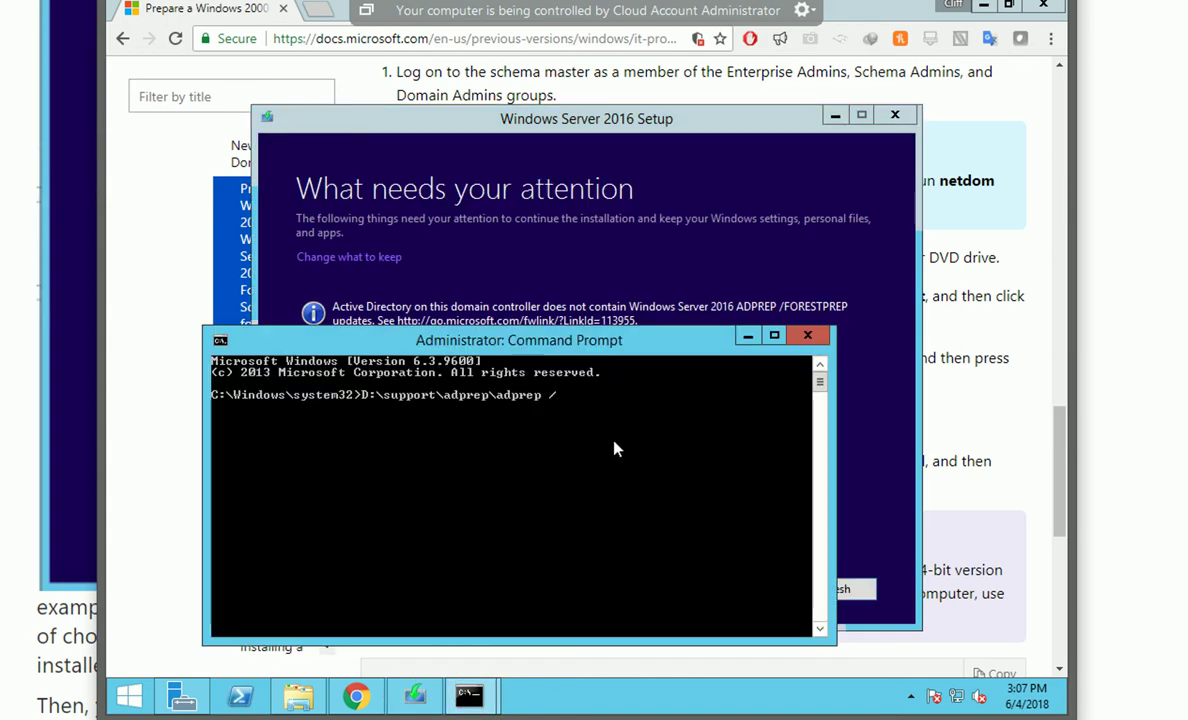
Step: Complete the command as D:\support\adprep\adprep /forestprep, run it and answer its confirmation with an empty entry
type("forestprep")
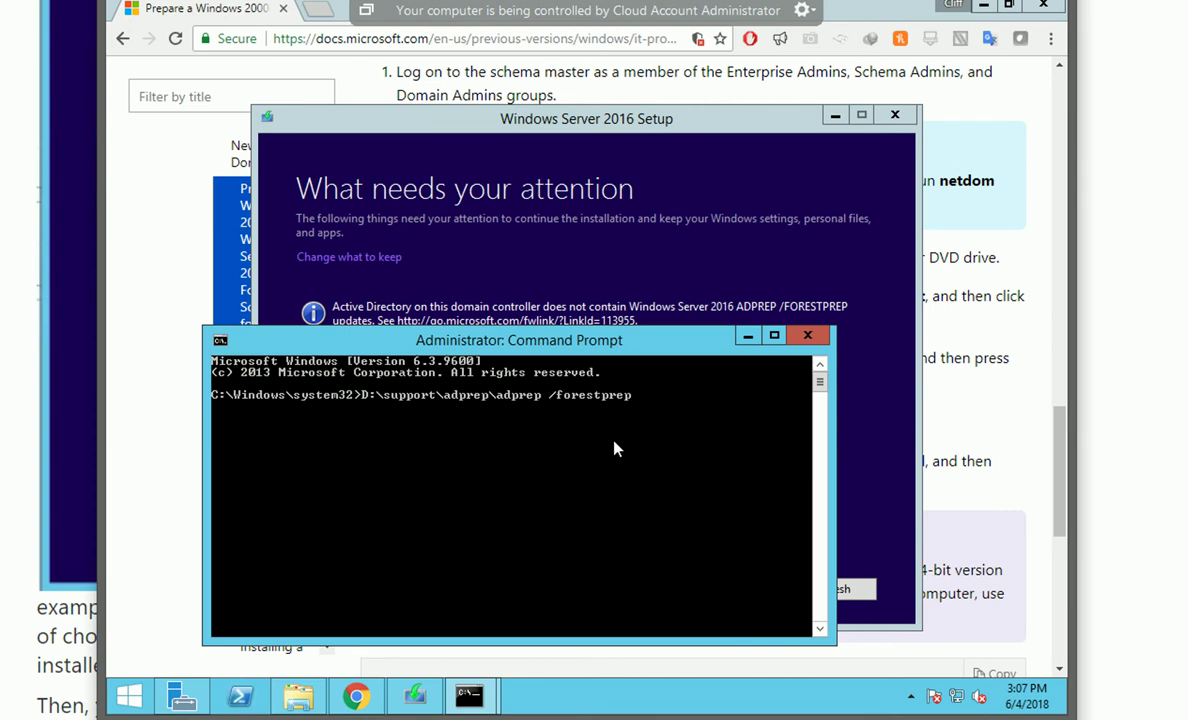
key("Return")
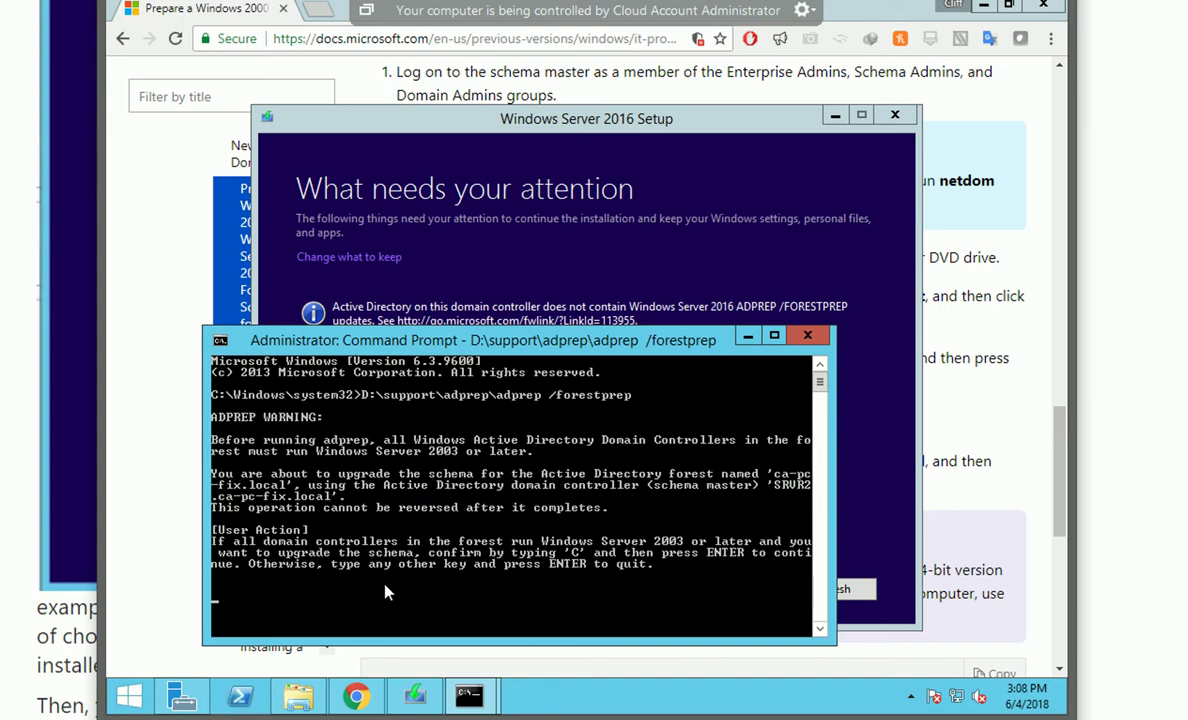
key("Return")
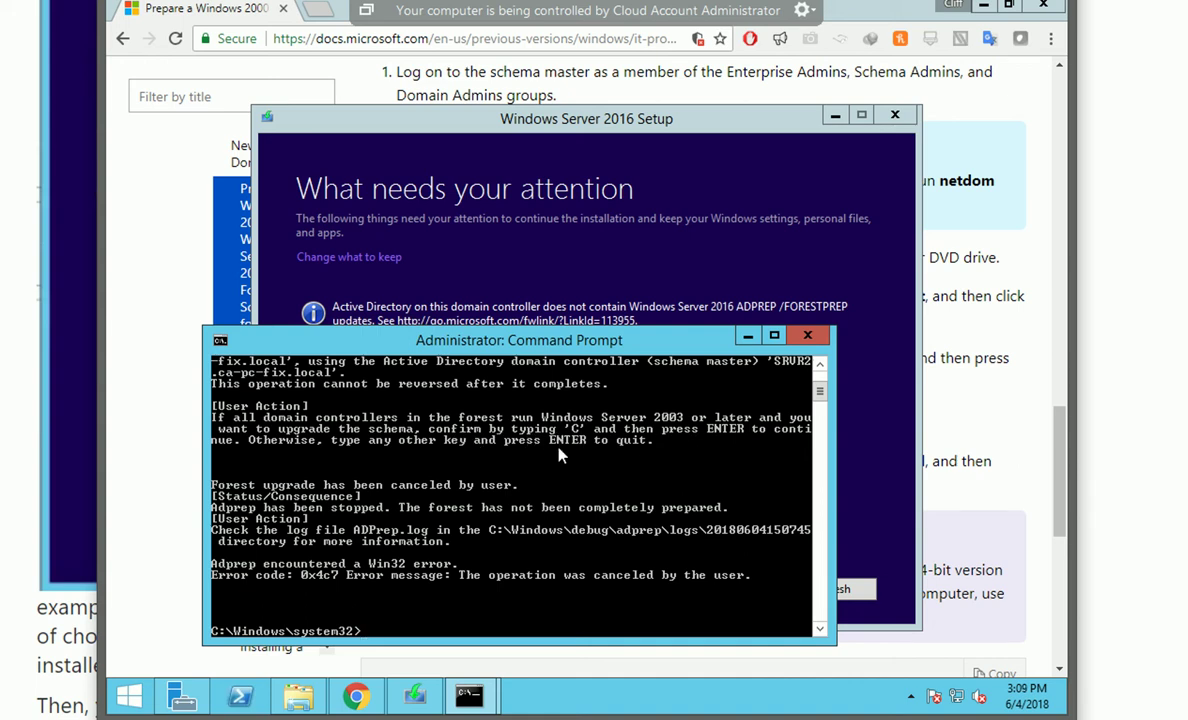
Step: Rerun D:\support\adprep\adprep /forestprep and confirm the schema upgrade with C
key("Up")
key("Return")
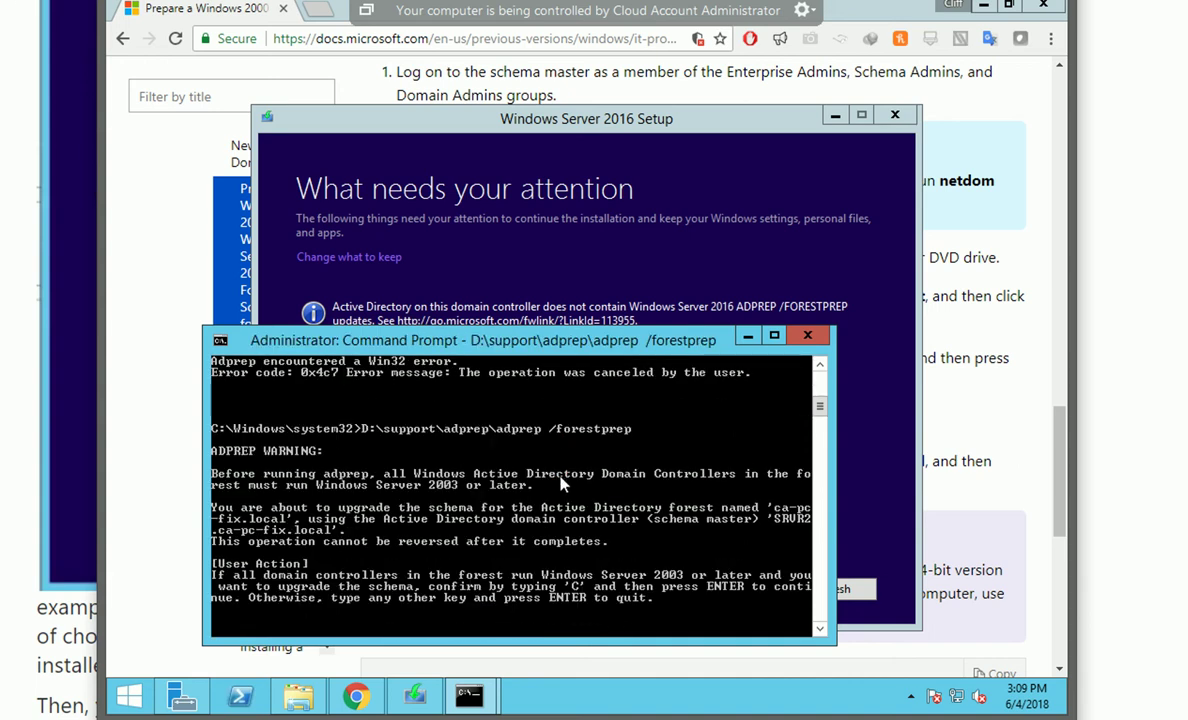
type("C")
key("Return")
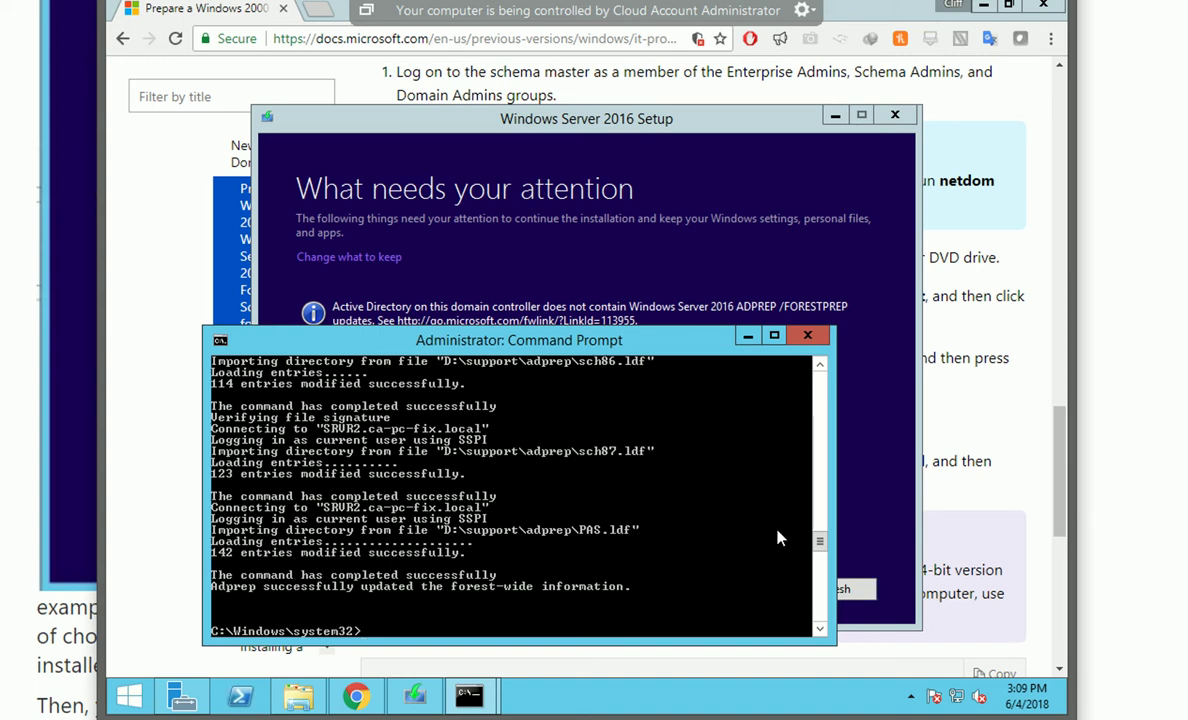
Step: Refresh the compatibility check in Windows Server 2016 Setup and return to the administrator command prompt
left_click(760, 174)
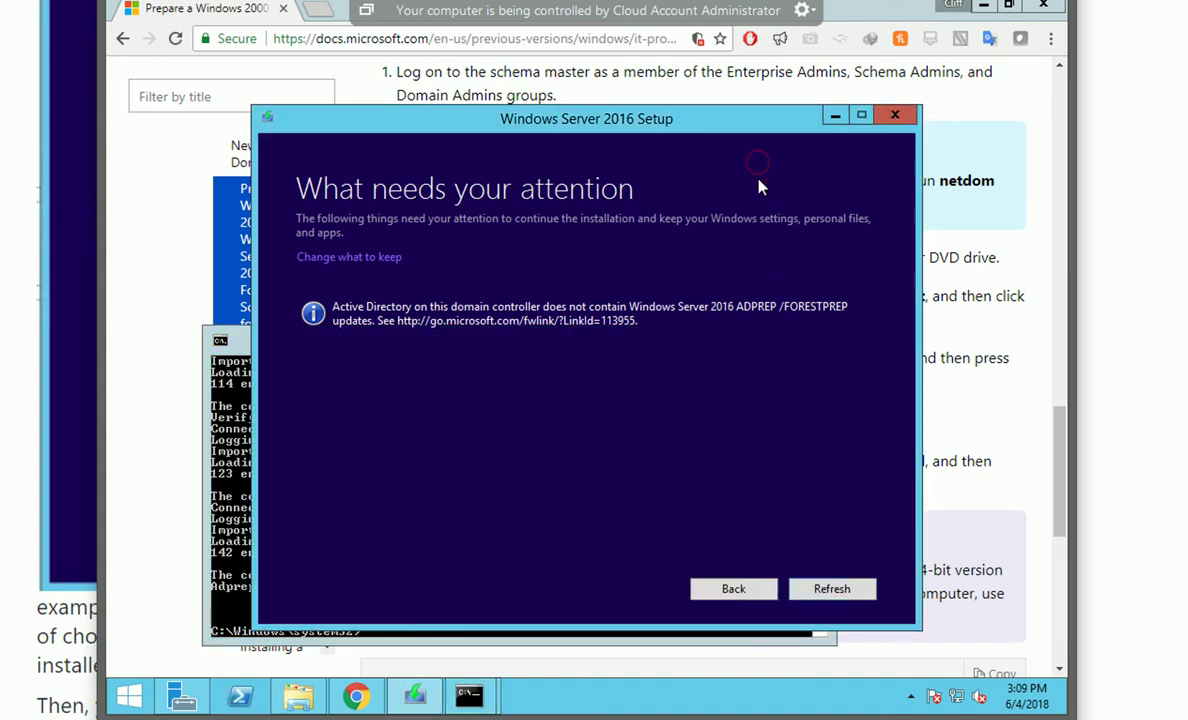
left_click(838, 589)
left_click(228, 553)
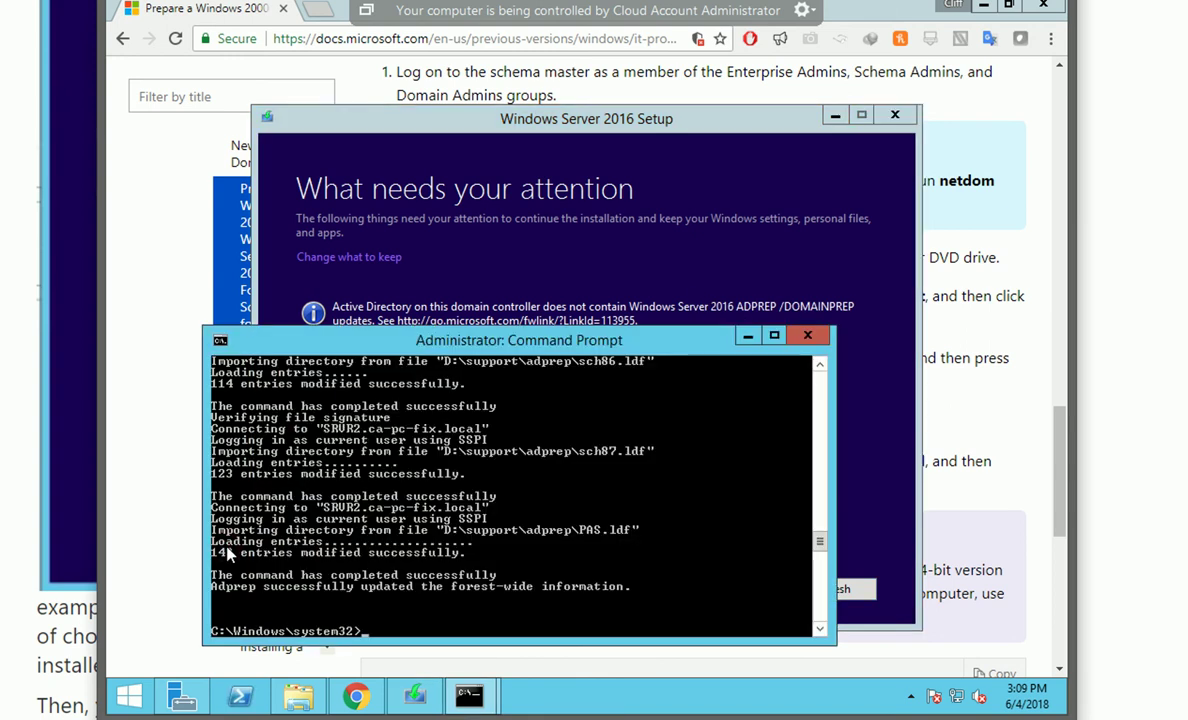
Step: Recall the adprep command, replace its switch with /domainprep and run D:\support\adprep\adprep /domainprep
key("Up")
key("BackSpace")
key("BackSpace")
key("BackSpace")
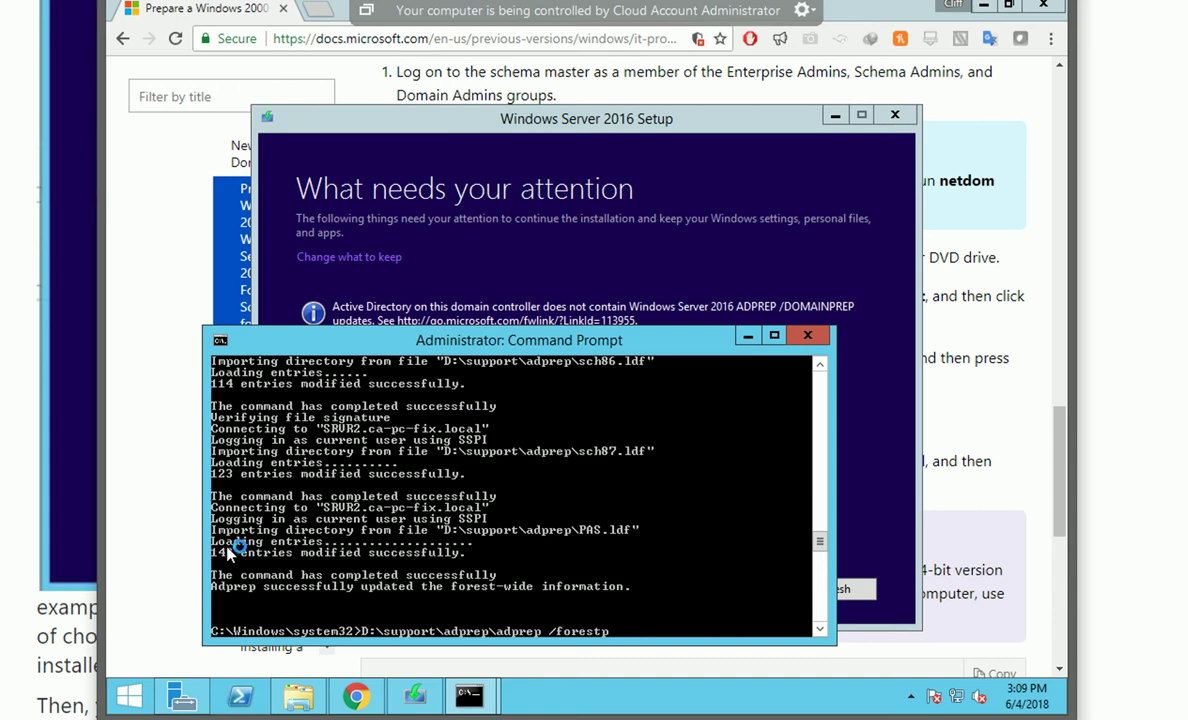
key("BackSpace")
key("BackSpace")
key("BackSpace")
key("BackSpace")
key("BackSpace")
key("BackSpace")
key("BackSpace")
key("BackSpace")
key("BackSpace")
type("/domainprep")
key("Return")
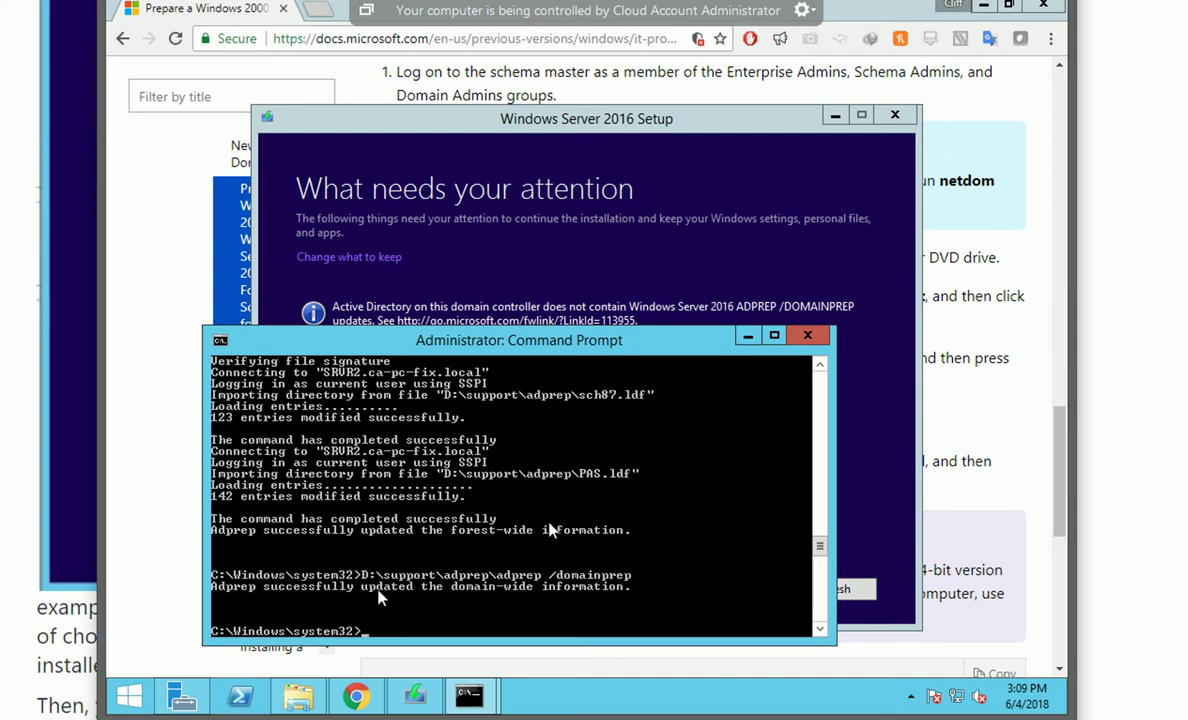
Step: Start the Windows Server 2016 Standard (Desktop Experience) installation keeping personal files and apps, and accept the license terms
left_click(669, 220)
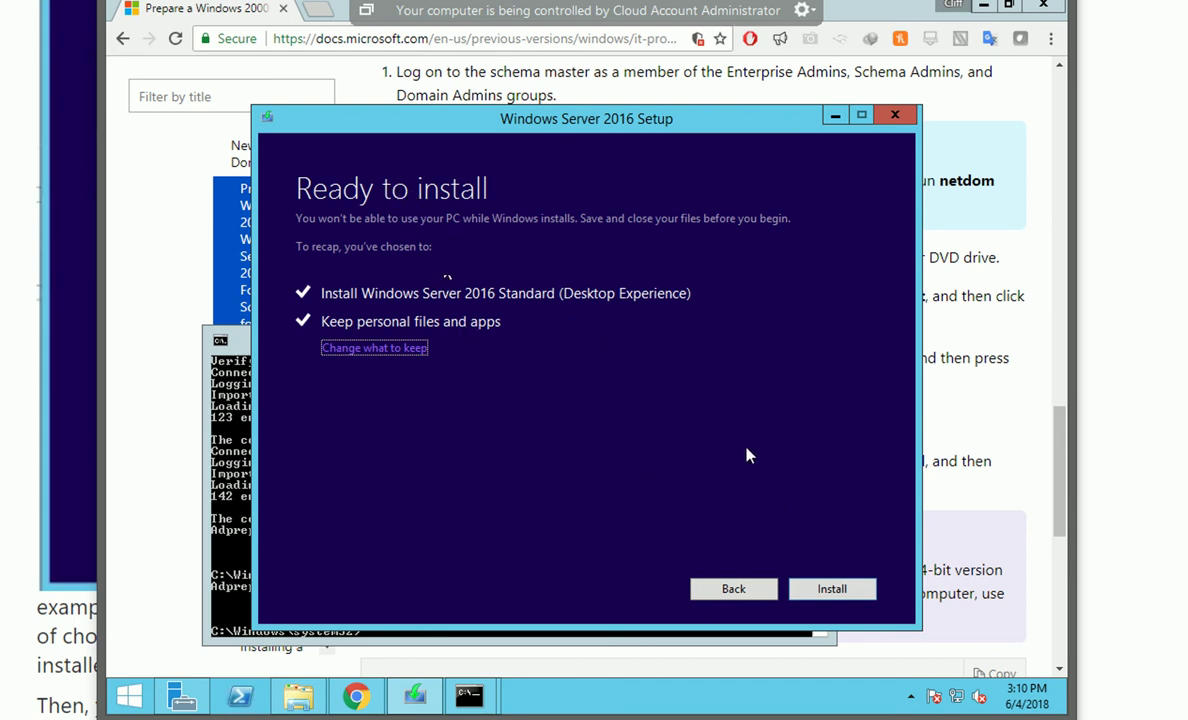
left_click(845, 590)
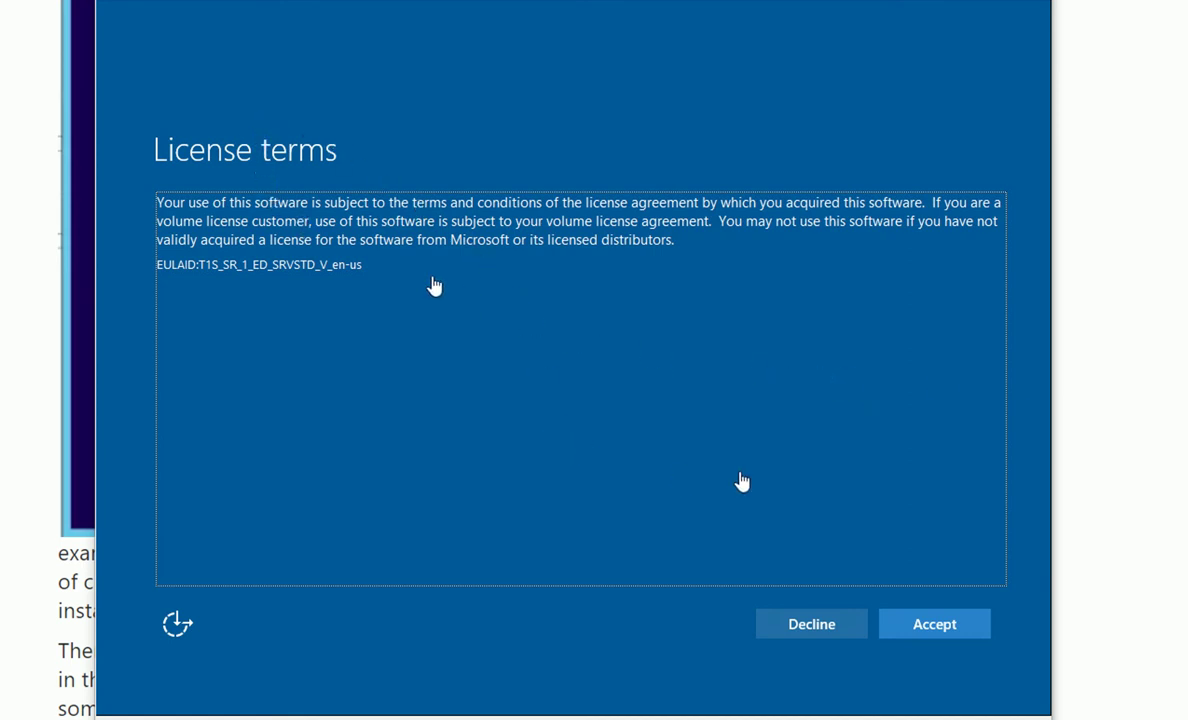
left_click(946, 638)
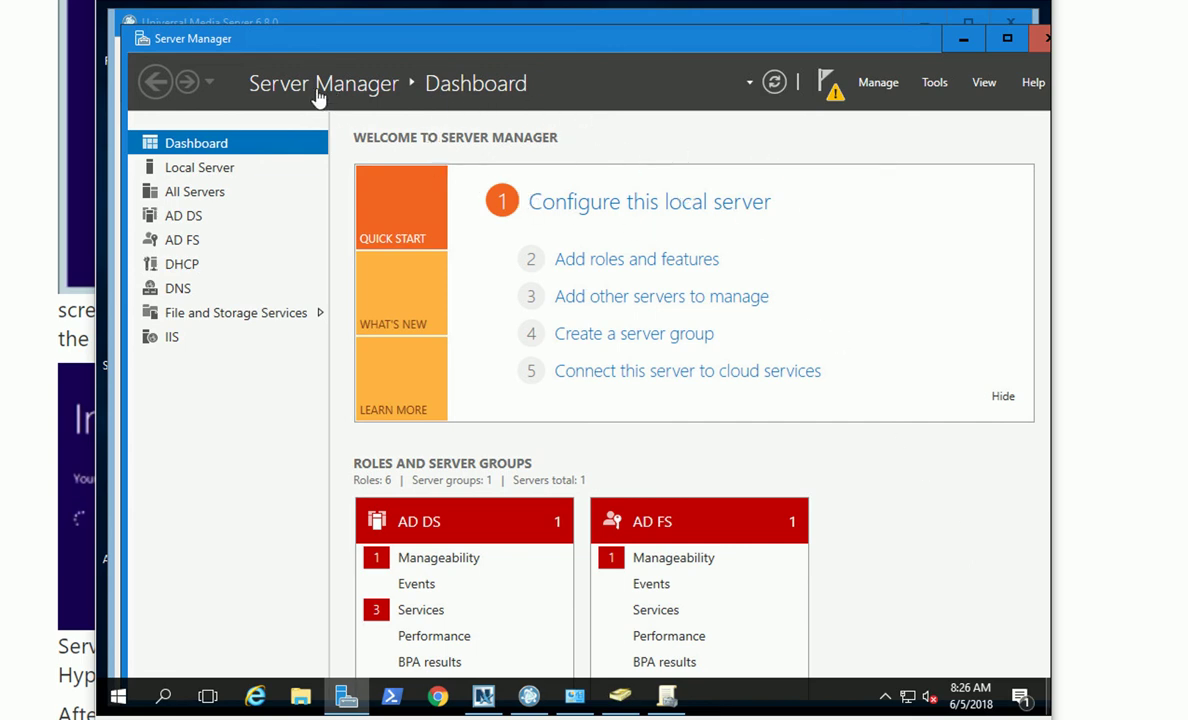
Step: Bring up the Group Policy Management window over Server Manager on the upgraded server
left_click(891, 498)
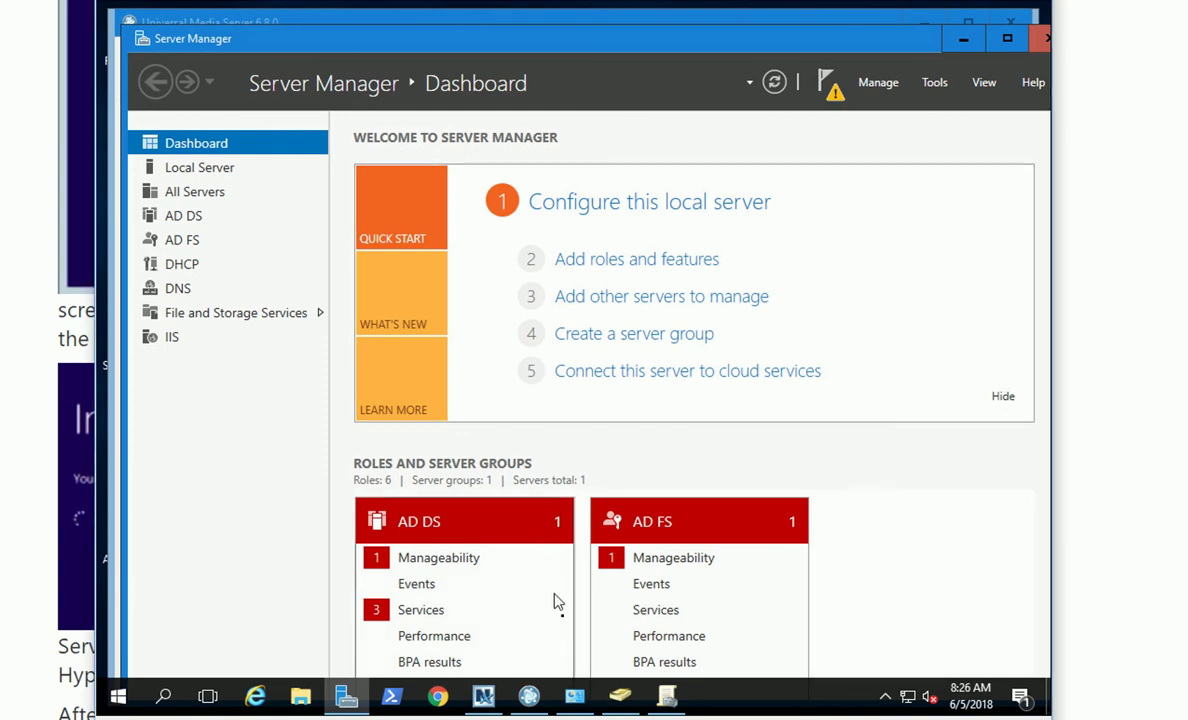
left_click(670, 700)
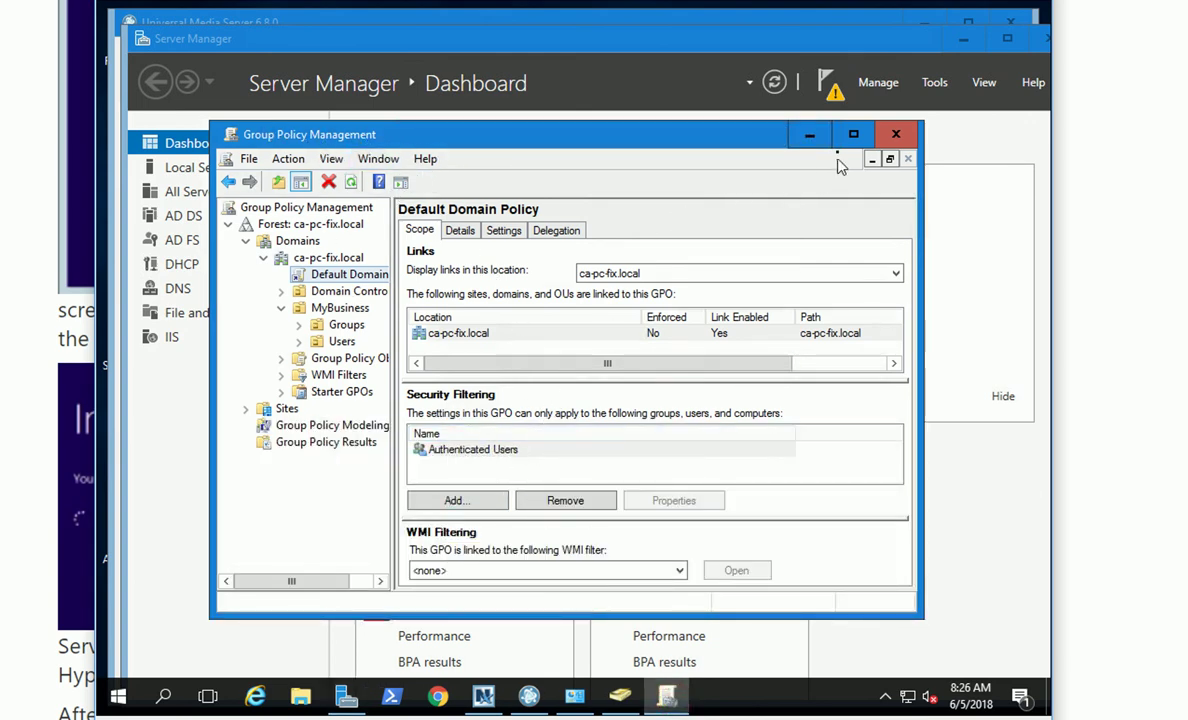
Step: Review the Domain Controllers container in Active Directory Users and Computers and return to the Server Manager dashboard
left_click(621, 697)
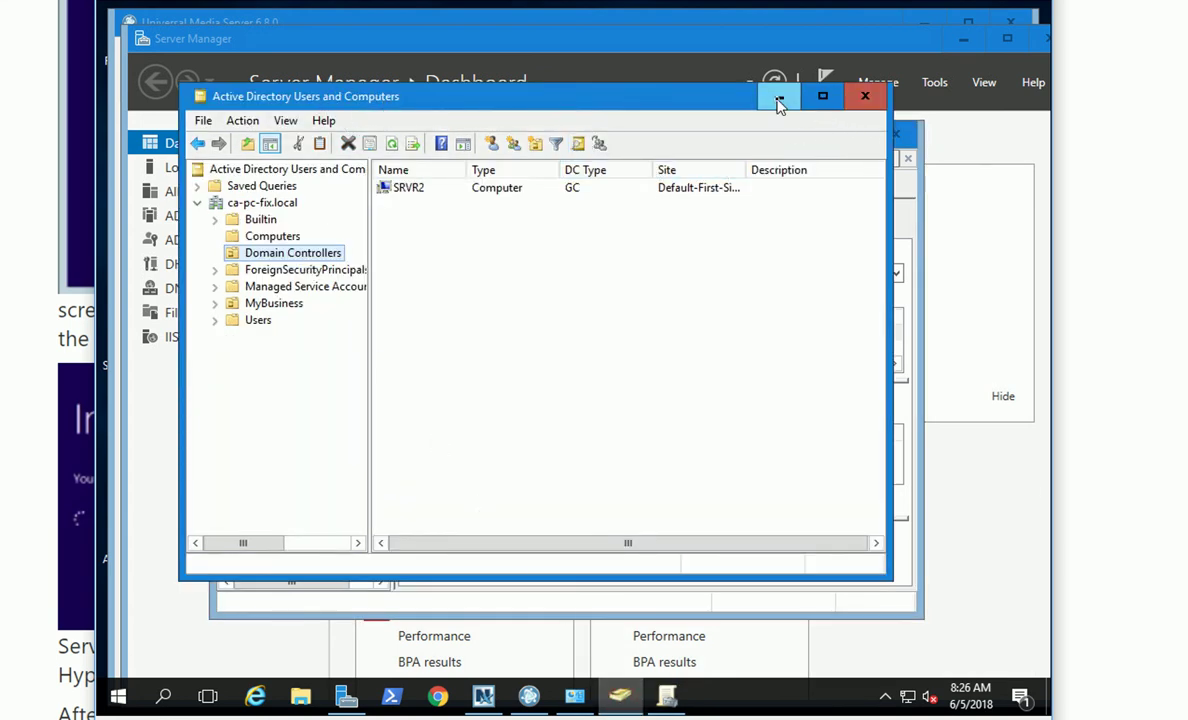
left_click(934, 613)
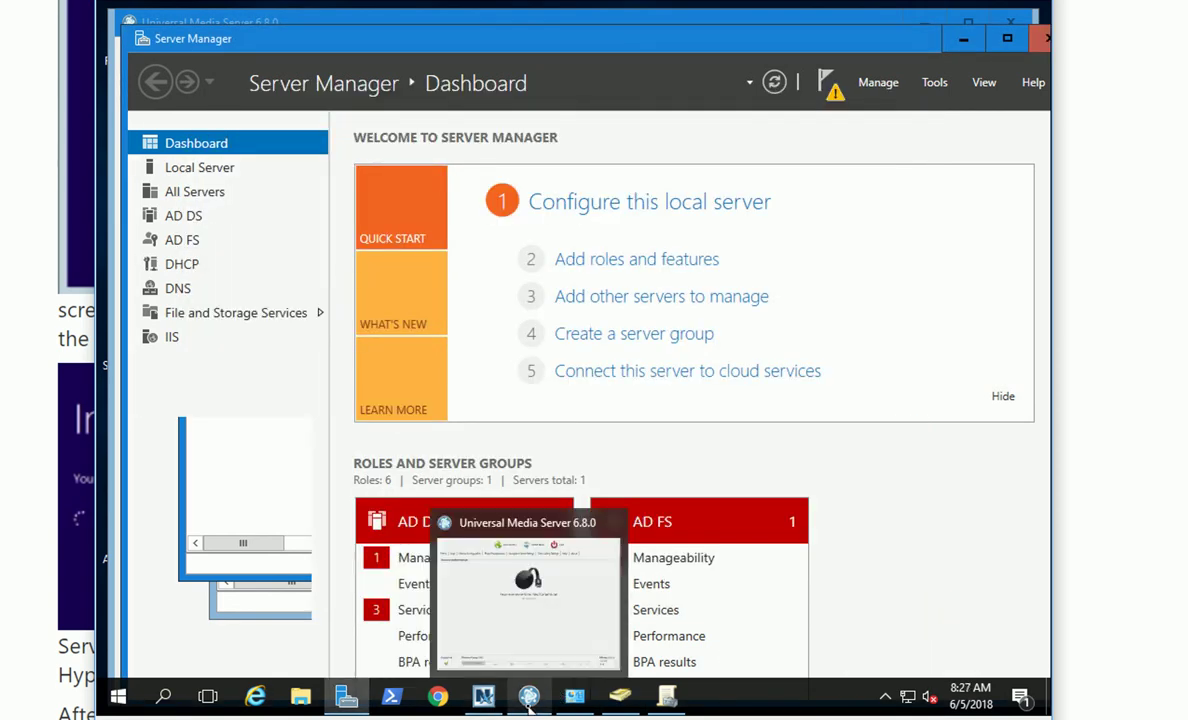
Step: Check the Universal Media Server status window and the server's hidden notification icons, and bring Server Manager back to the front
left_click(529, 698)
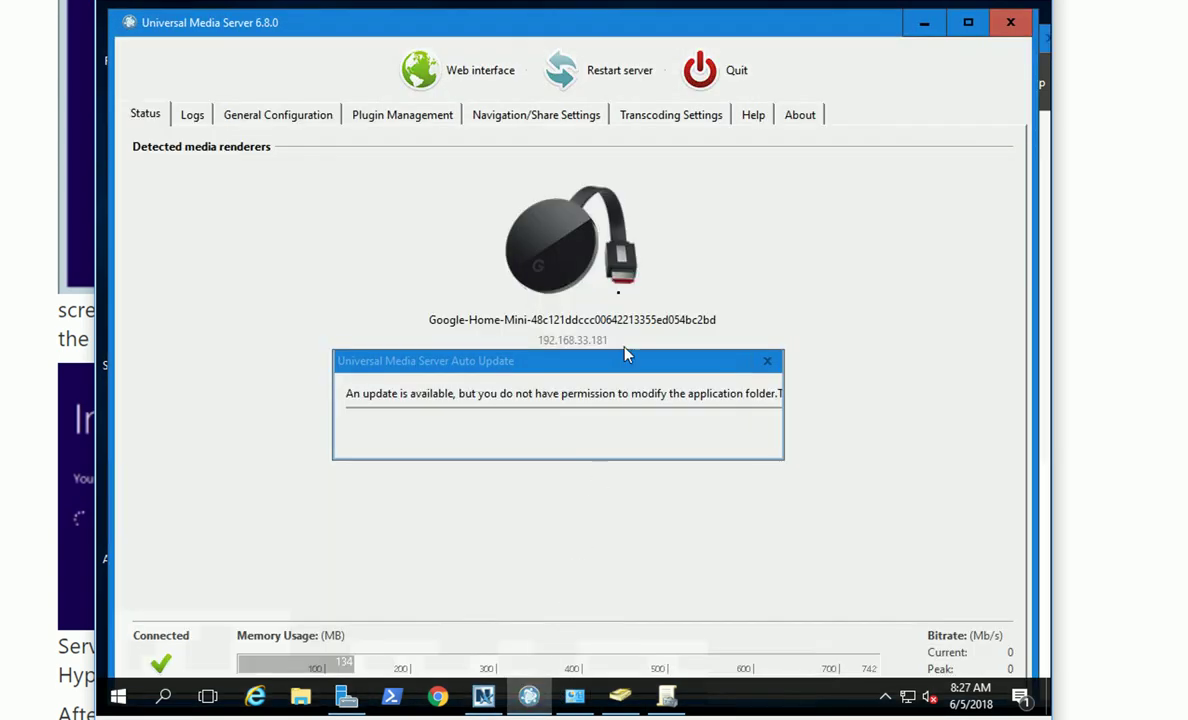
left_click(767, 361)
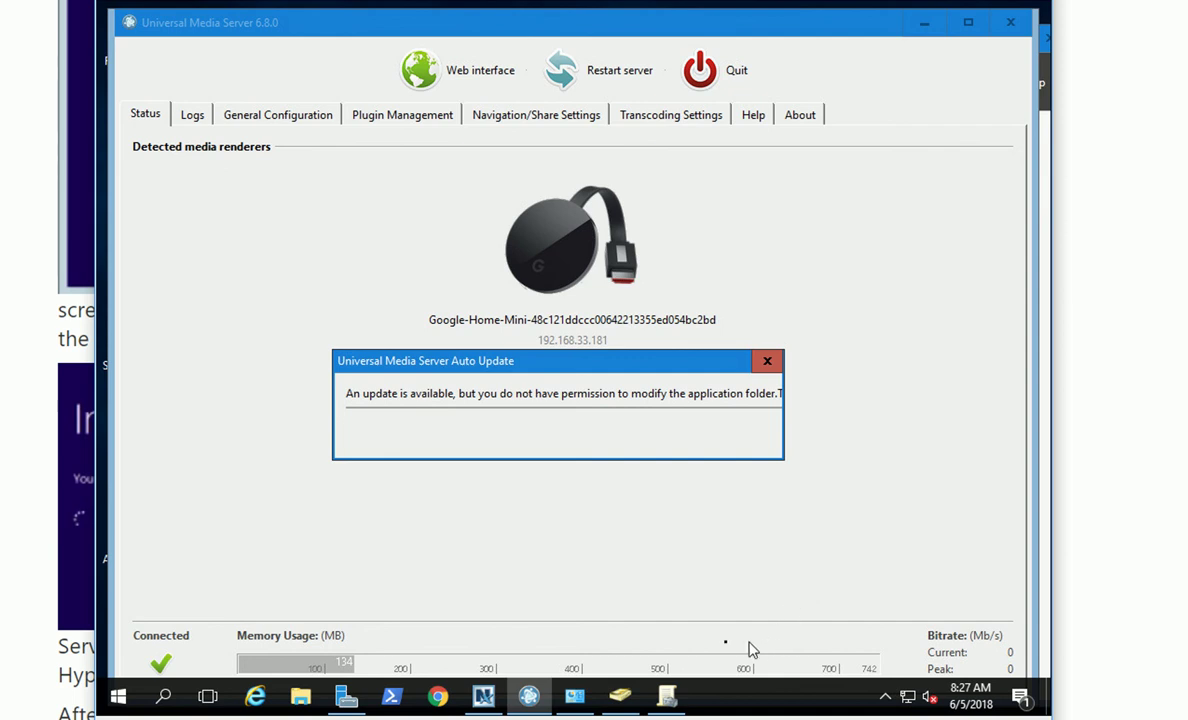
left_click(885, 698)
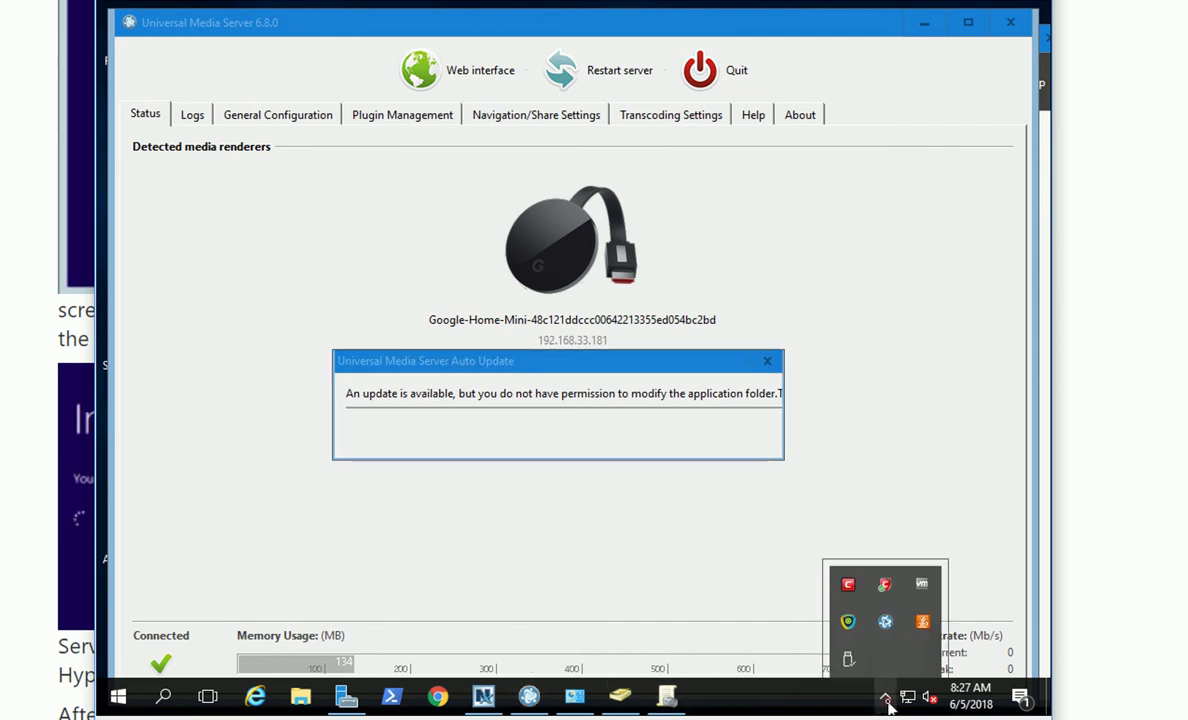
left_click(893, 605)
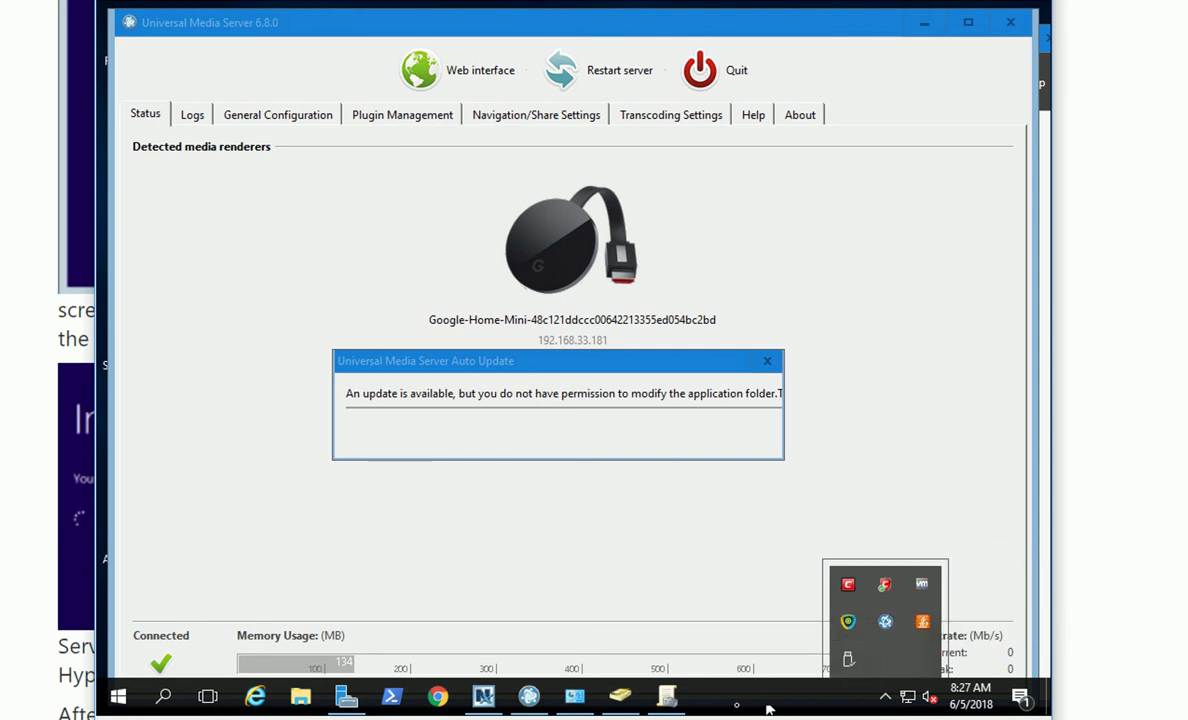
left_click(346, 698)
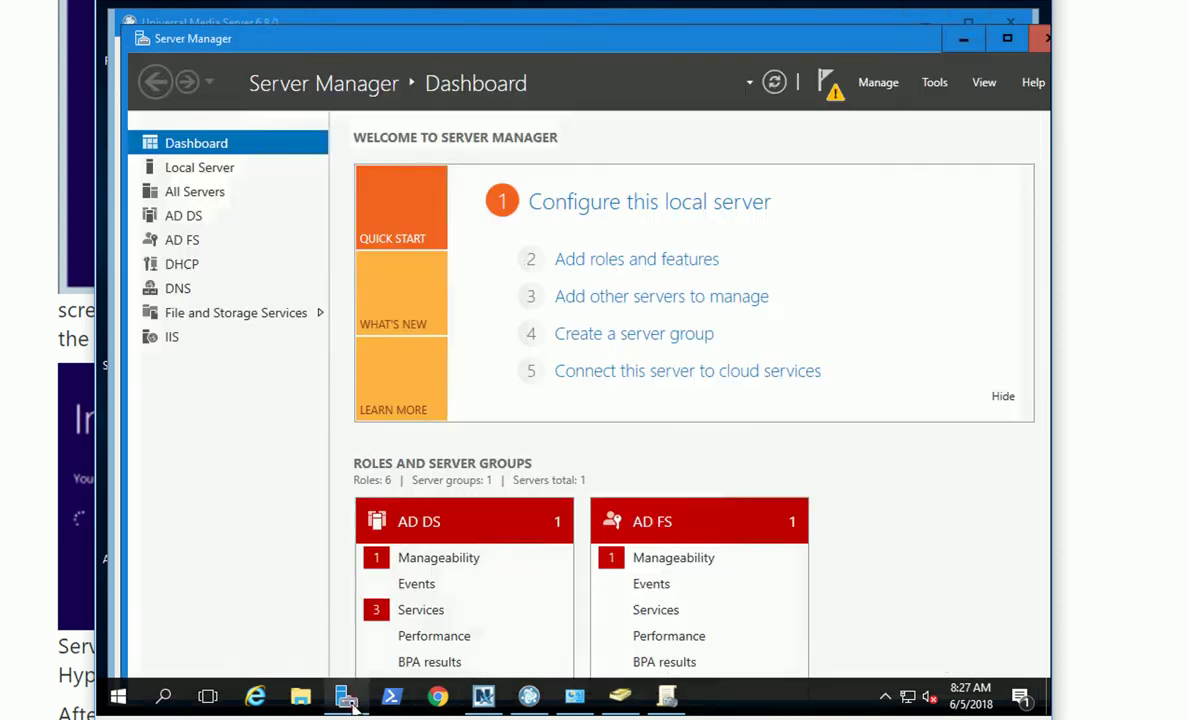